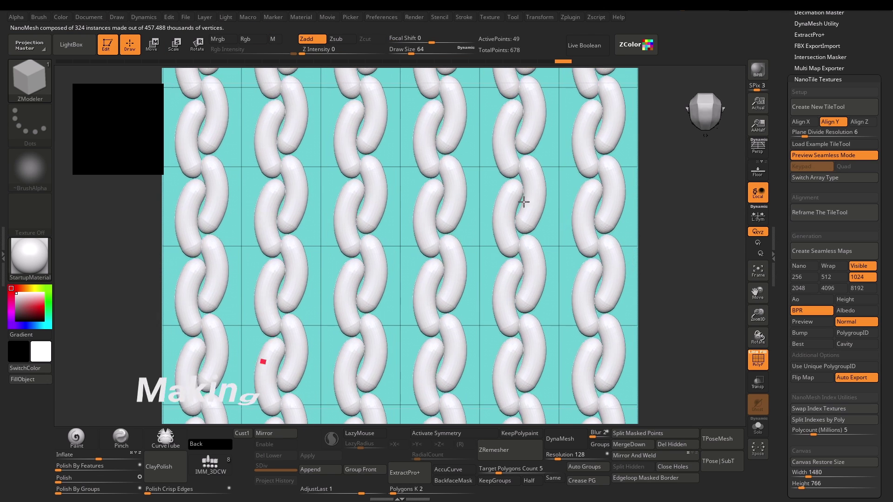
left_click_drag(841, 299, 844, 299)
left_click_drag(814, 197, 826, 197)
left_click_drag(842, 165, 844, 166)
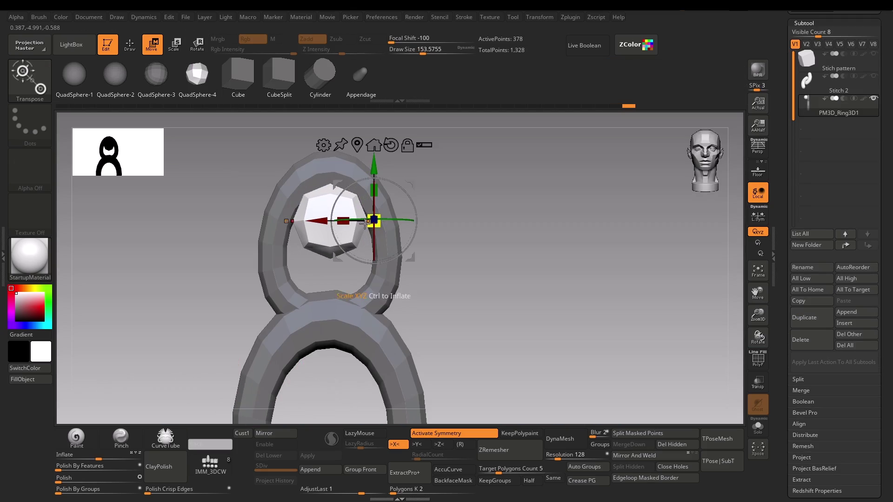
left_click_drag(477, 225, 484, 257, "alt")
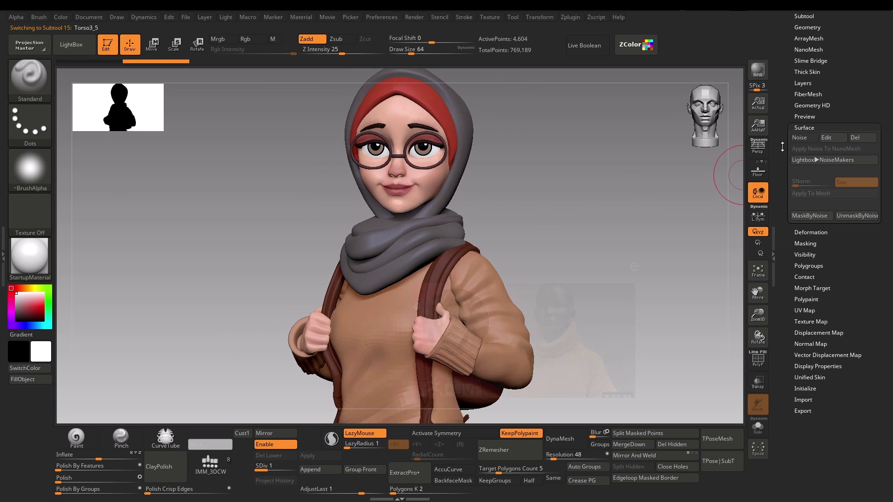
Step: Turn on the knitted surface noise for the sweater subtools Torso3_5, Torso3_12 and Torso3_4
left_click(799, 137)
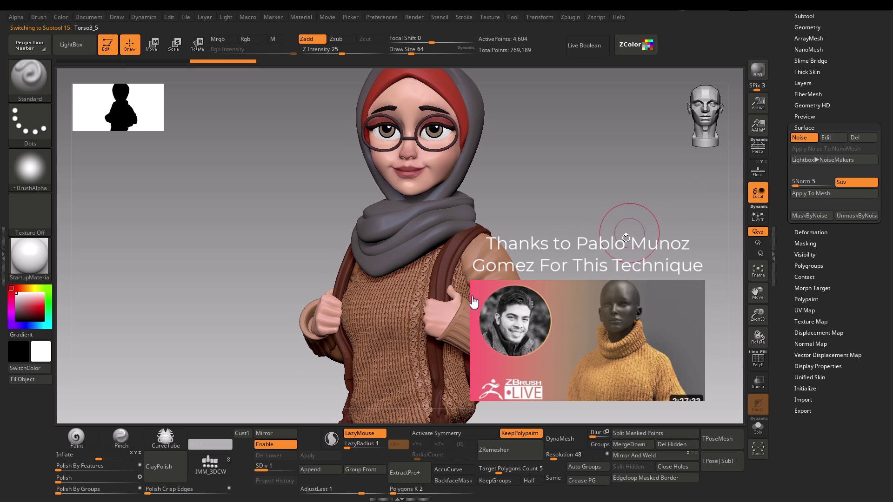
left_click(472, 298, "alt")
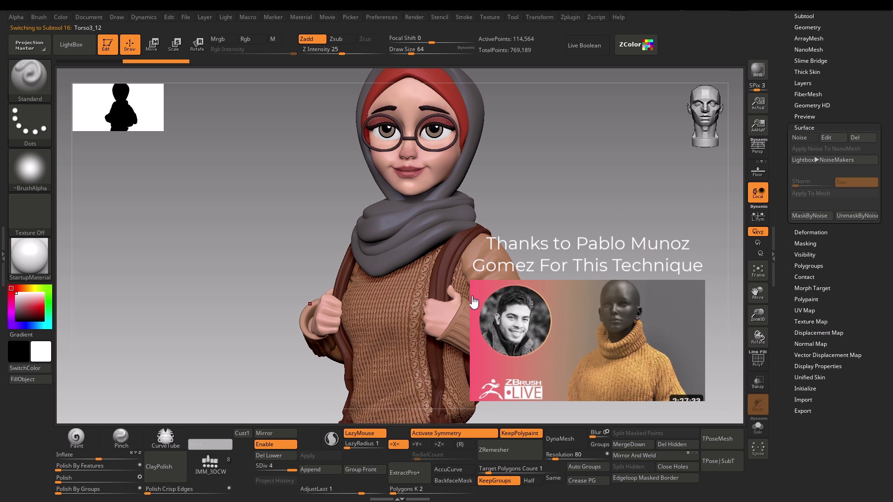
left_click(799, 138)
left_click(472, 347, "alt")
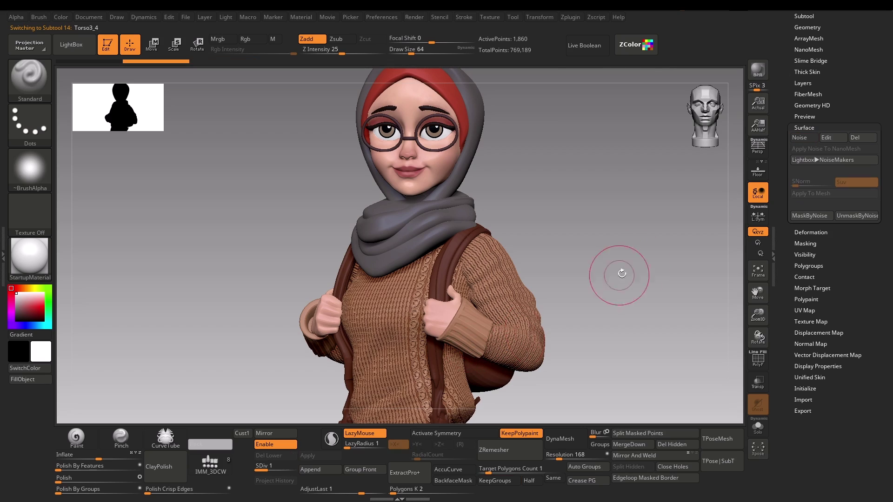
left_click(799, 139)
left_click_drag(563, 243, 651, 250)
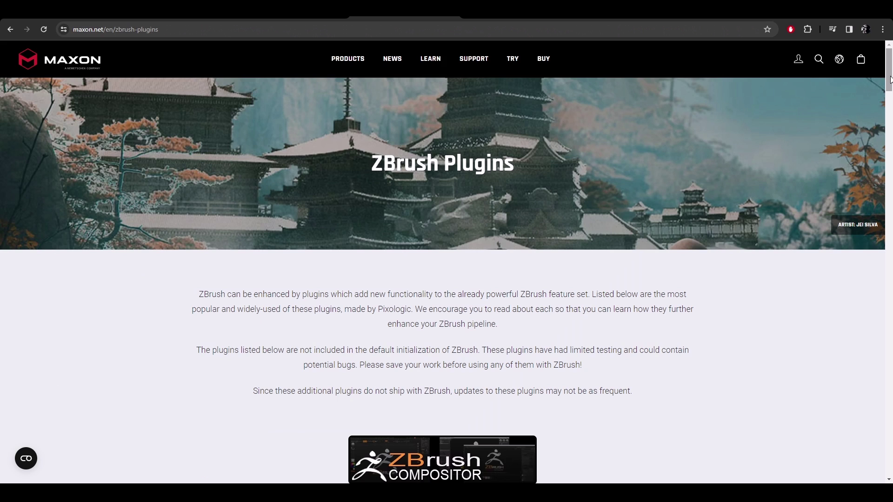
Step: Browse Maxon's ZBrush Plugins page for NanoTile Textures and extract its downloaded archive on the desktop
scroll(889, 131, "down", 10)
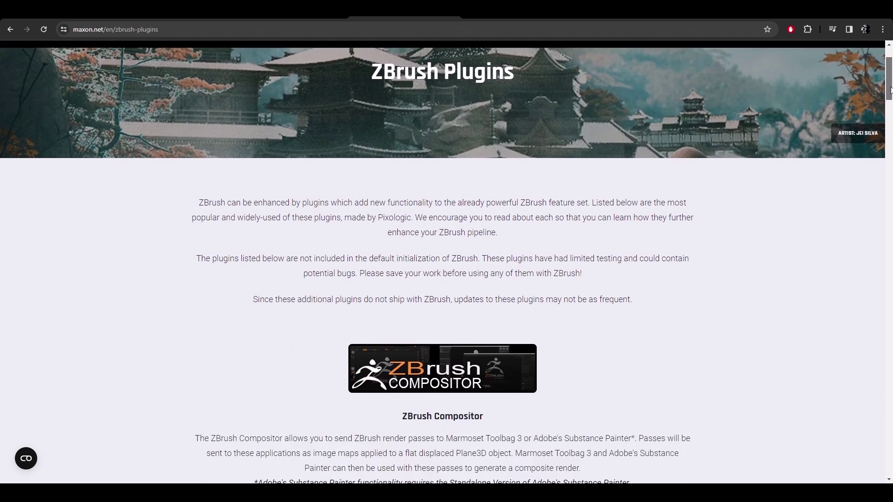
scroll(889, 130, "down", 8)
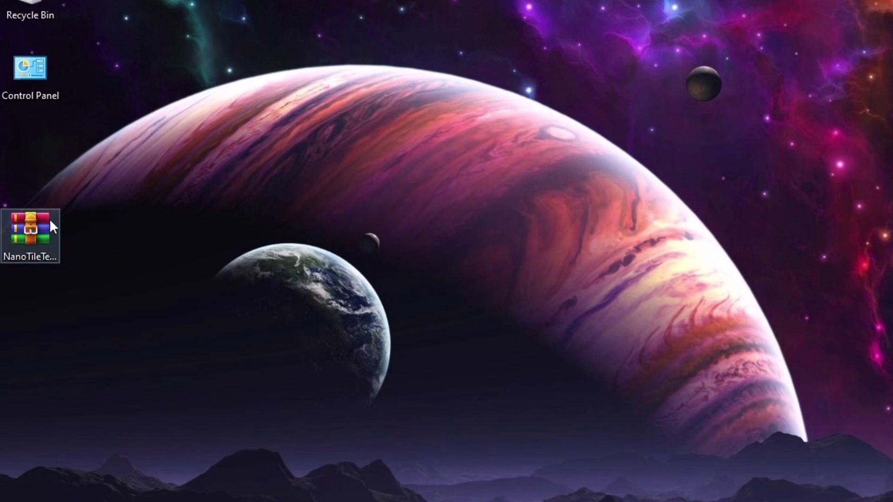
right_click(31, 250)
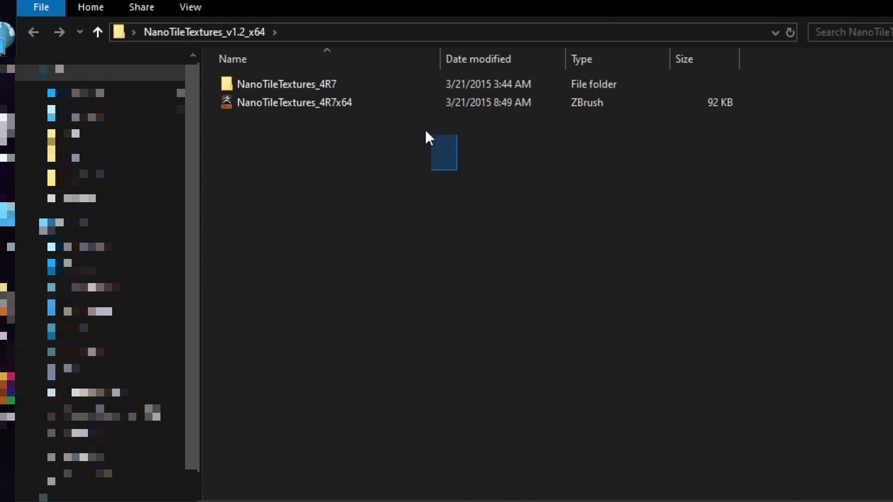
Step: Copy the NanoTileTextures_4R7 folder and the NanoTileTextures_4R7x64 file, and open the ZPlugs64 folder inside ZBrush's ZStartup folder
left_click_drag(426, 138, 329, 90)
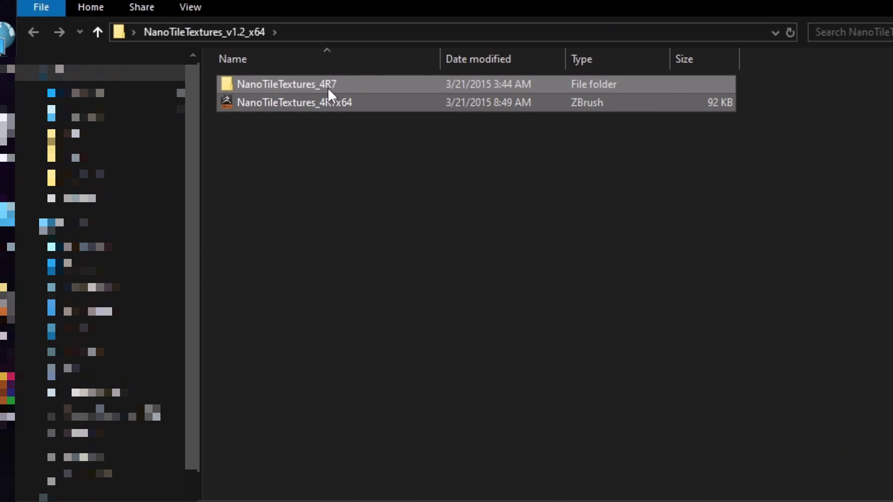
right_click(331, 90)
left_click(454, 369)
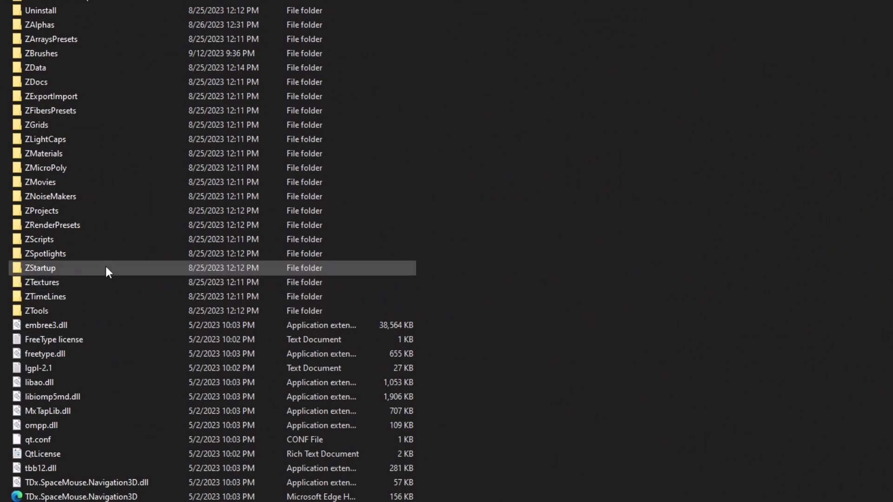
double_click(90, 267)
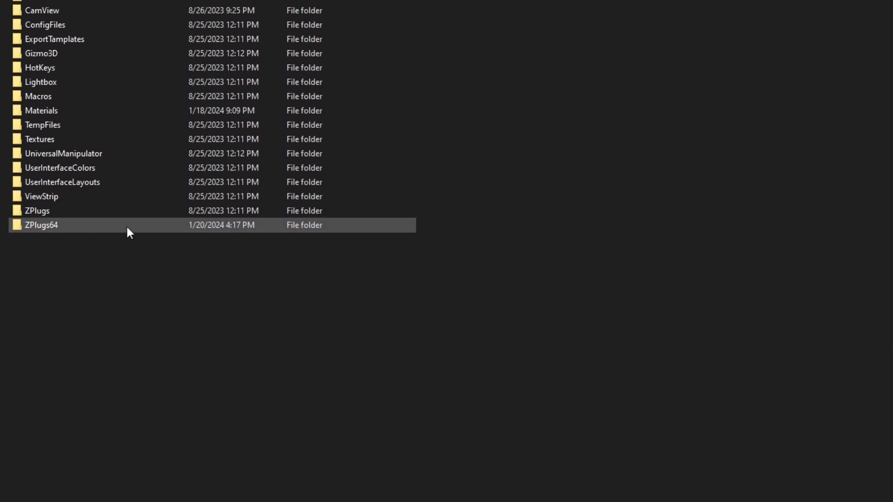
double_click(46, 226)
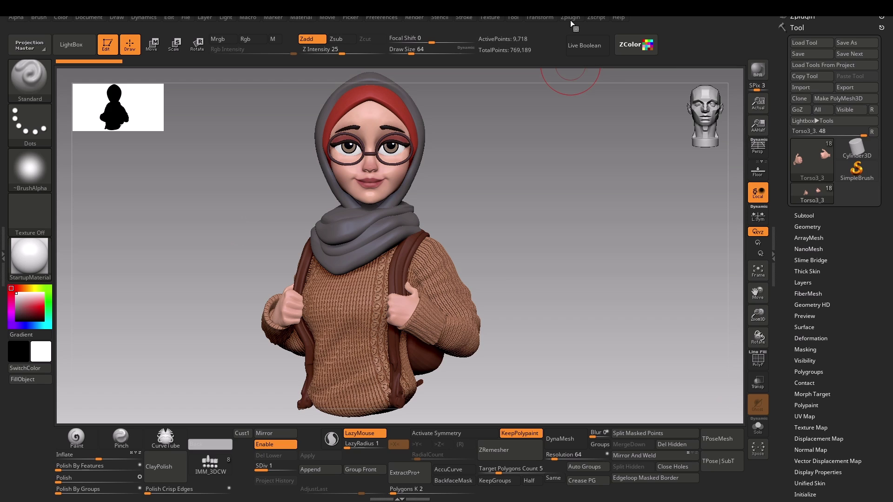
Step: Switch to ZBrush and check the list of installed plugins for NanoTile Textures
left_click(570, 20)
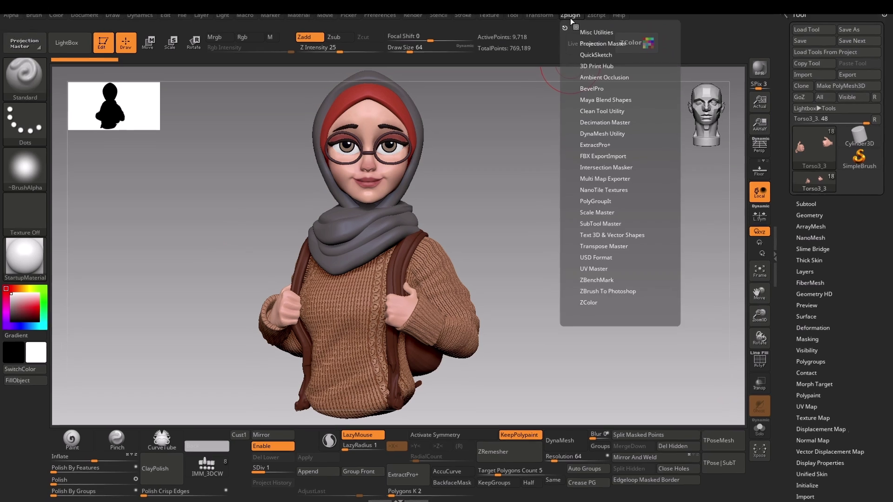
left_click(619, 155)
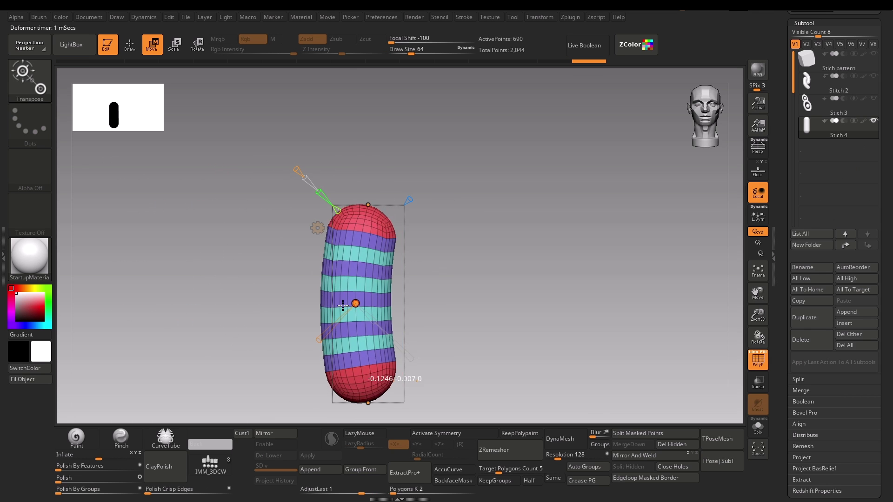
Step: Bend the Stich 4 capsule into a curved bean shape with the bend curve deformer and hide the polyframe
left_click_drag(343, 305, 488, 302)
left_click(317, 228)
key("shift+f")
Step: Duplicate the curved Stich 4 piece and arrange the copy in the opposite direction so the two pieces interlock
left_click_drag(485, 264, 414, 196)
right_click_drag(516, 313, 509, 265, "ctrl")
key("y")
left_click_drag(411, 171, 512, 379)
left_click_drag(407, 304, 283, 139)
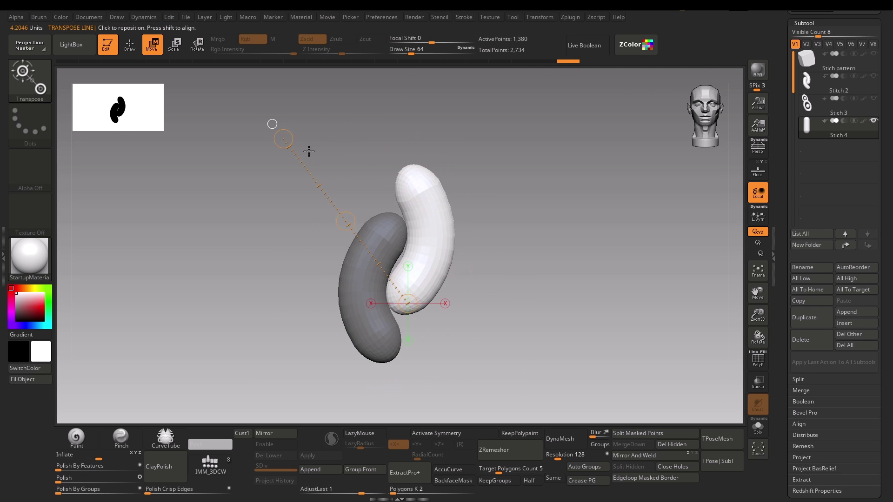
key("q")
right_click_drag(501, 342, 494, 295, "ctrl")
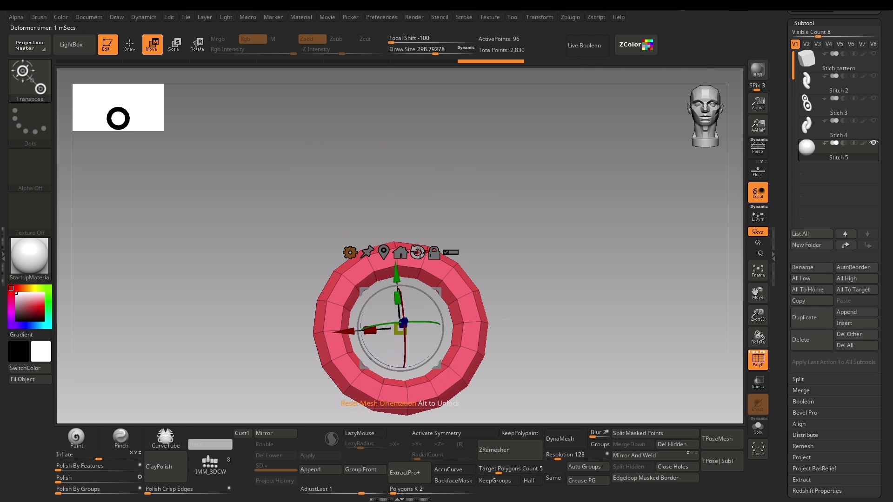
Step: Duplicate the Stitch 5 ring upward with X symmetry on and shrink the copy to form a figure eight
left_click(417, 252)
key("x")
right_click_drag(539, 242, 558, 237, "shift")
left_click_drag(404, 270, 404, 165, "ctrl")
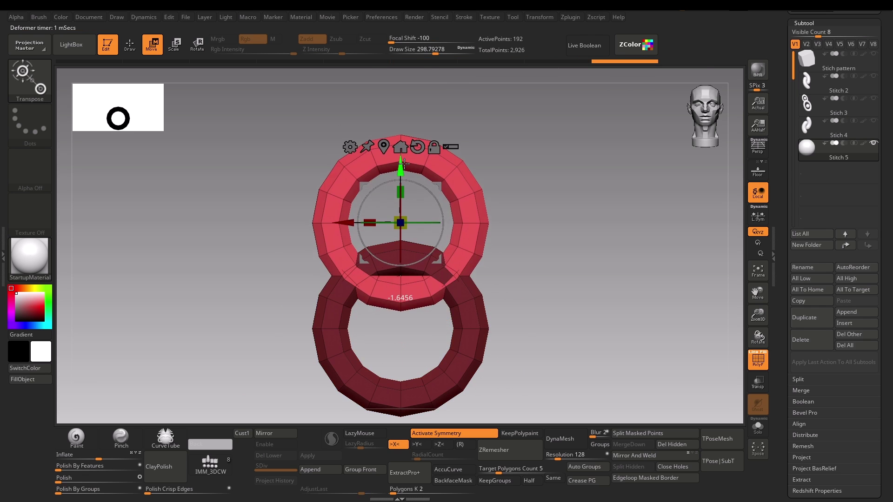
left_click_drag(400, 223, 401, 238)
left_click_drag(401, 166, 401, 148)
key("q")
left_click_drag(529, 265, 553, 288, "ctrl")
right_click_drag(553, 288, 554, 265, "ctrl")
Step: Insert a QuadSphere-3 mesh from the IMM_3DCW brush into the lower ring, realign it and position it
left_click(210, 465)
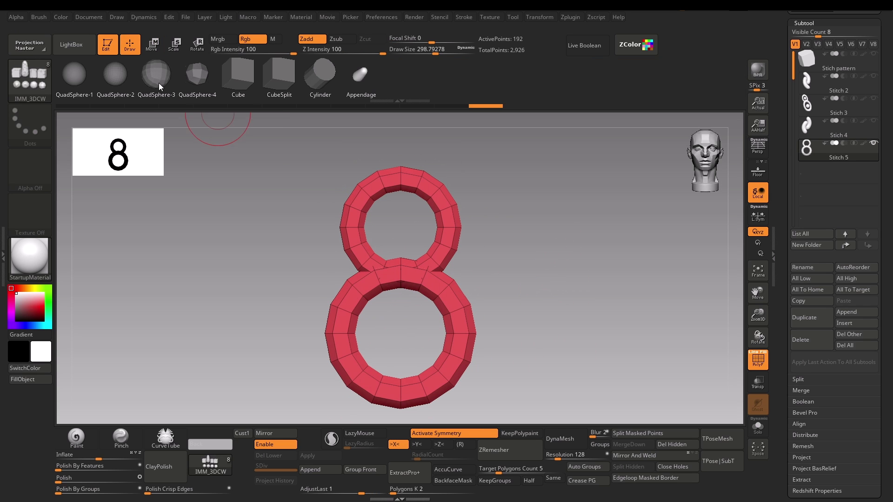
left_click(160, 86)
left_click_drag(402, 382, 417, 409)
right_click_drag(562, 339, 524, 313, "shift")
key("w")
left_click_drag(405, 320, 415, 330)
mouse_move(415, 319)
left_mouse_down()
mouse_move(432, 295)
mouse_move(437, 308)
left_mouse_up()
left_click(414, 253)
right_click_drag(516, 288, 553, 288, "shift")
left_click_drag(403, 273, 404, 256)
Step: Duplicate the sphere into the upper ring, shrink the copy to fit, and clear the mask
left_click_drag(404, 256, 404, 171, "ctrl")
left_click_drag(400, 228, 401, 239)
left_click_drag(404, 171, 404, 166)
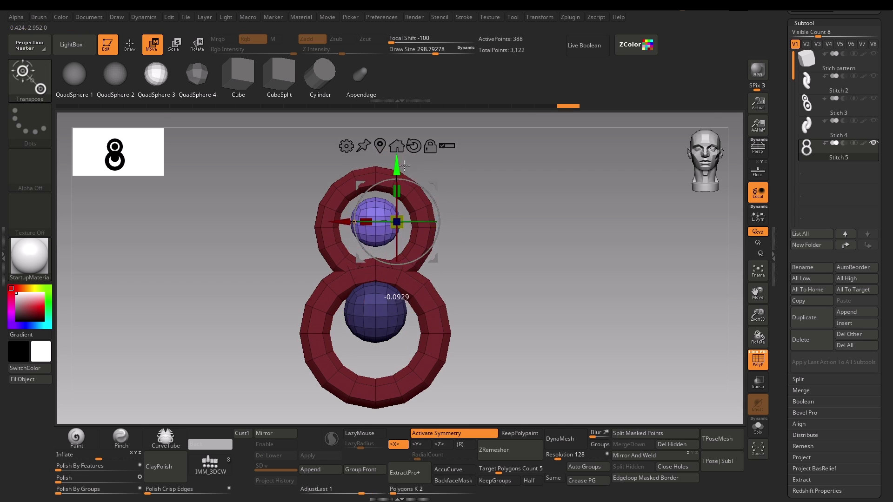
key("q")
right_click_drag(570, 267, 572, 233, "ctrl")
left_click_drag(572, 233, 582, 252, "ctrl")
right_click_drag(565, 253, 560, 287, "ctrl")
key("shift+f")
Step: Isolate the lower sphere, reset its gizmo, resize it slightly and move it down within the lower ring
key("w")
left_click(416, 315, "ctrl")
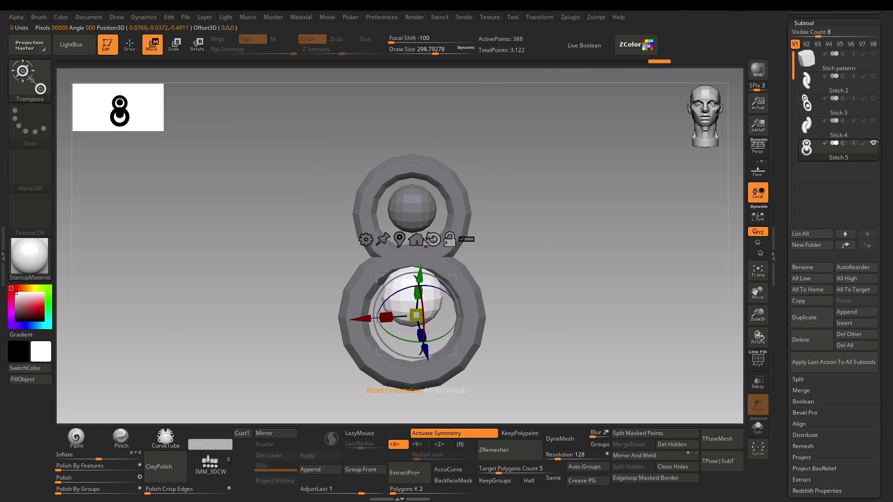
left_click(428, 241)
left_click_drag(416, 315, 416, 305)
left_click(399, 240)
left_click_drag(437, 242, 436, 256)
key("q")
right_click_drag(564, 323, 566, 304, "ctrl")
left_click_drag(570, 303, 612, 319, "ctrl")
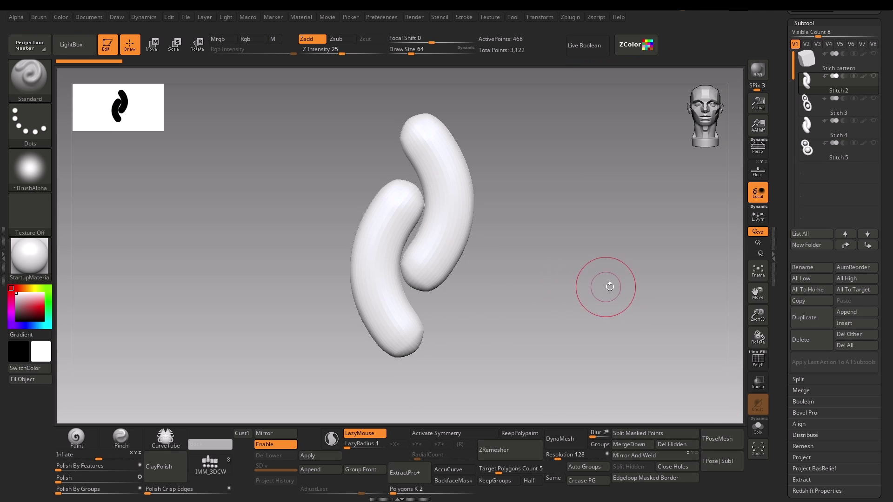
Step: Create a new InsertMesh brush from the Stitch 2 subtool
mouse_move(603, 242)
left_mouse_down()
mouse_move(604, 232)
mouse_move(602, 240)
left_mouse_up()
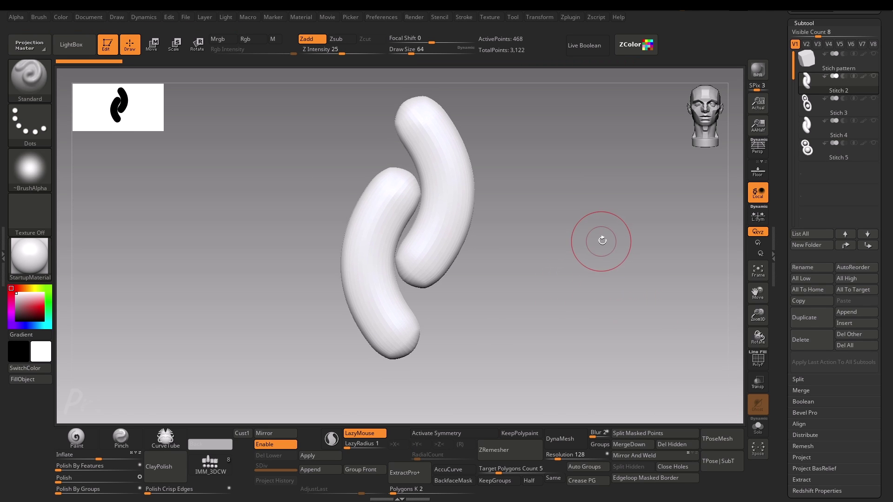
key("b")
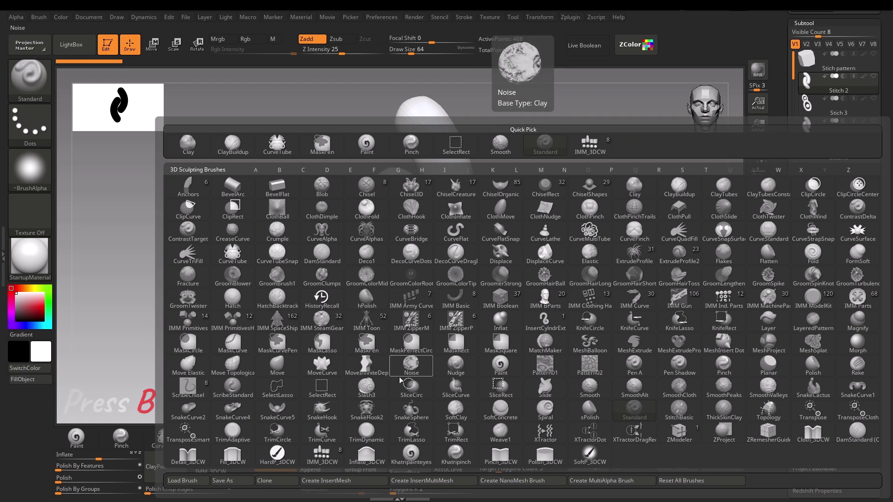
left_click(344, 480)
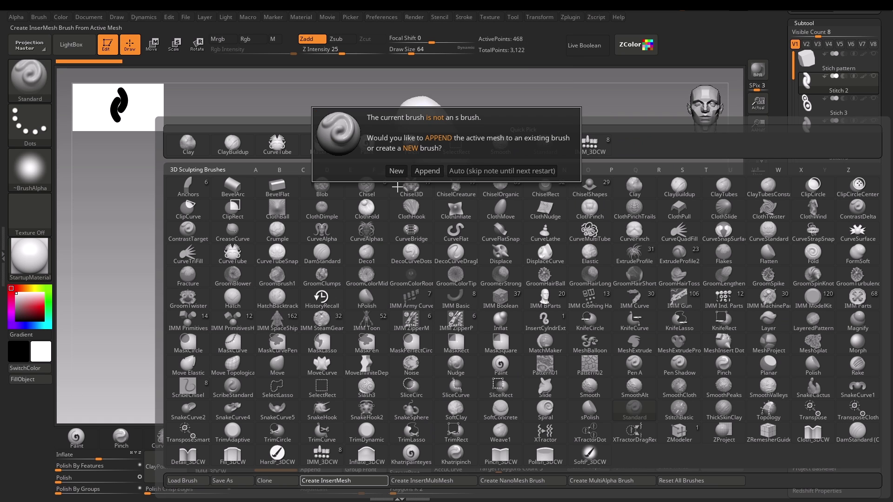
left_click(396, 172)
left_click(412, 180)
Step: Select the Stich 3 ring subtool and create another new InsertMesh brush from it
left_click(409, 224)
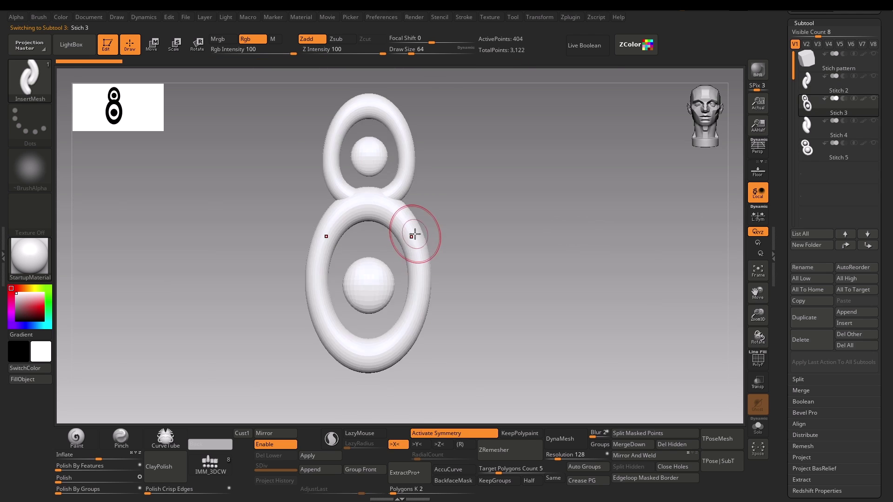
key("b")
left_click(235, 484)
left_click(394, 173)
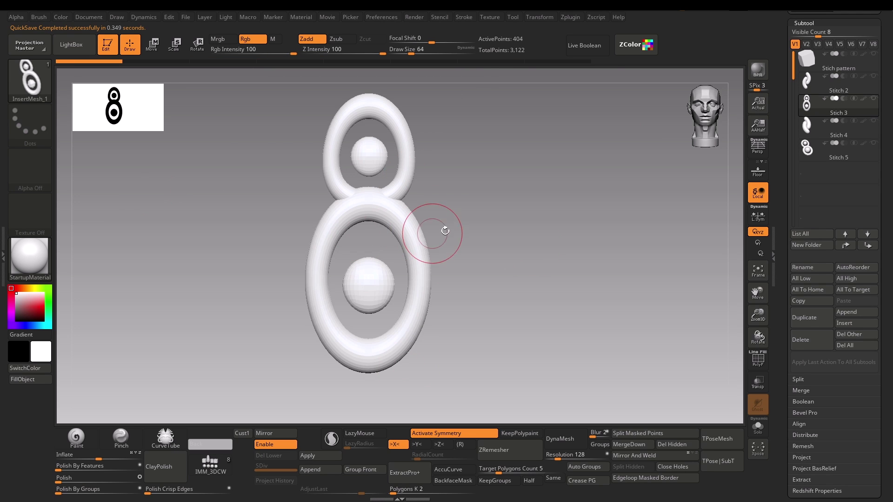
Step: Create a NanoMesh brush from the Stitch 2 InsertMesh brush
left_click_drag(513, 247, 344, 246)
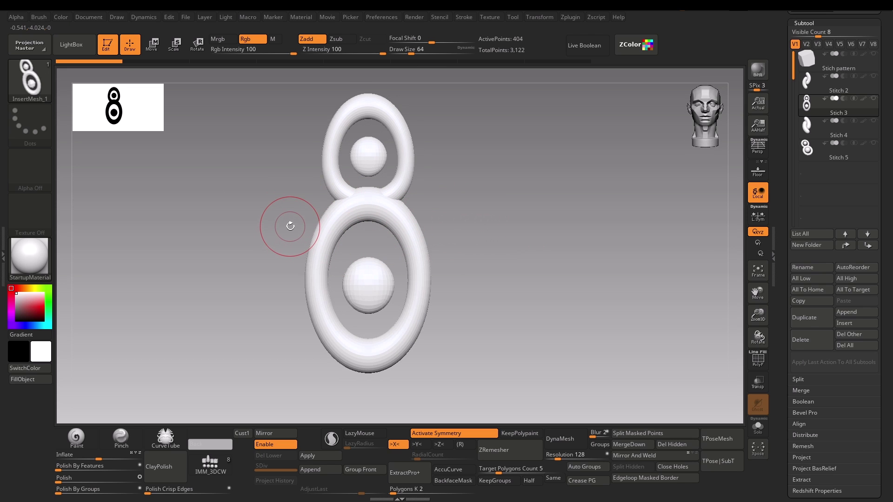
key("b")
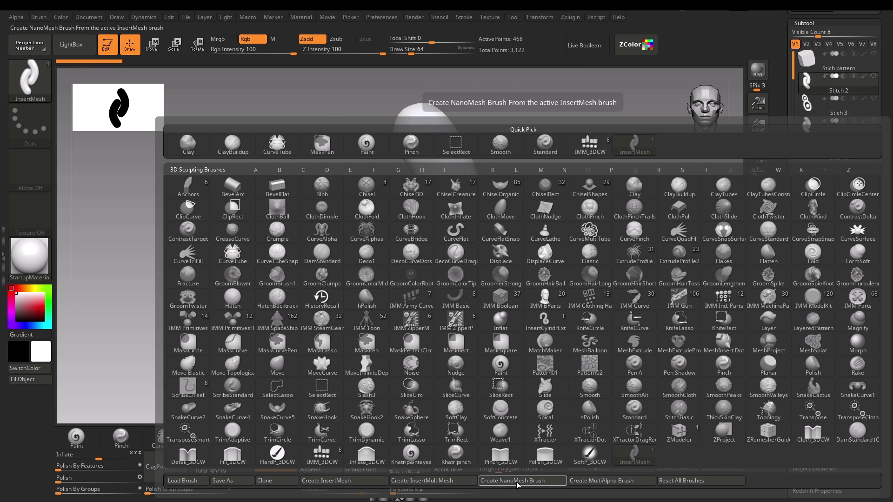
left_click(517, 480)
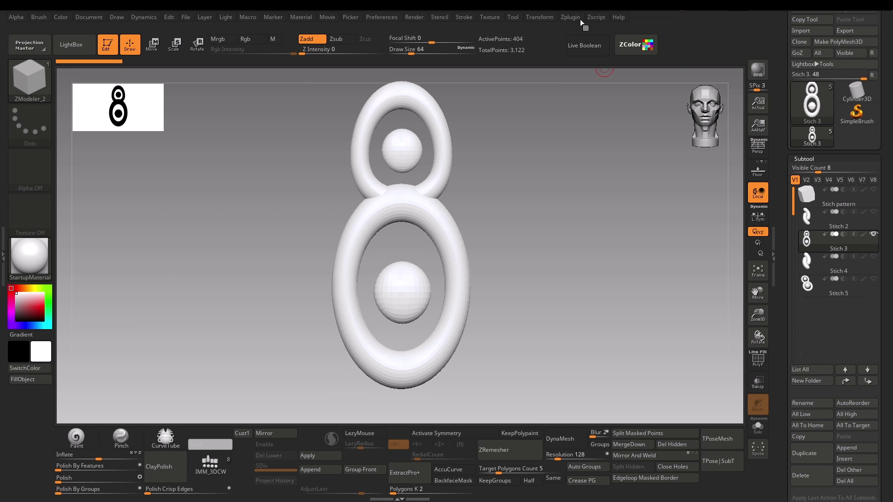
Step: Dock the Zplugin palette in the tray and create a new TileTool with NanoTile Textures
left_click(575, 18)
left_click_drag(615, 33, 808, 40)
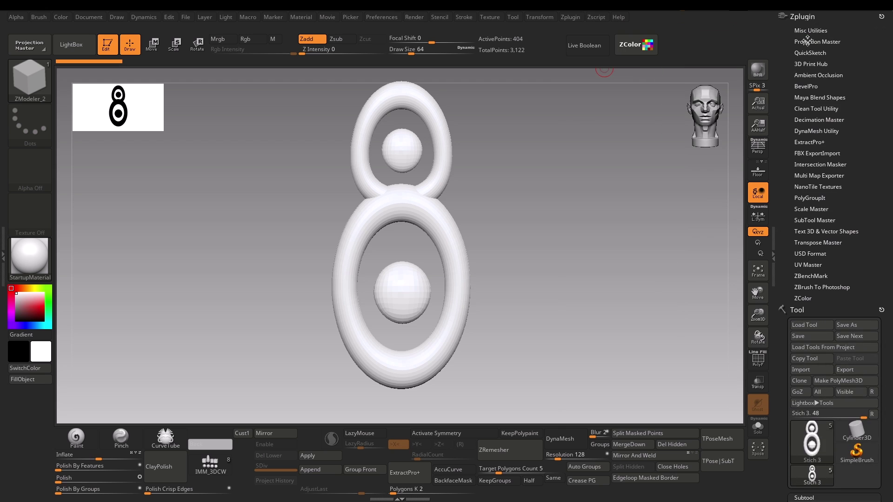
left_click(831, 188)
left_click(850, 107)
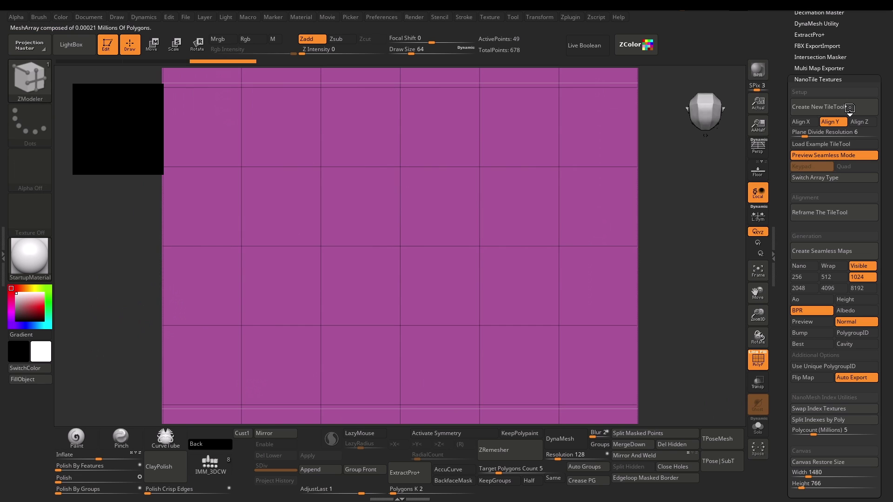
left_click(409, 196)
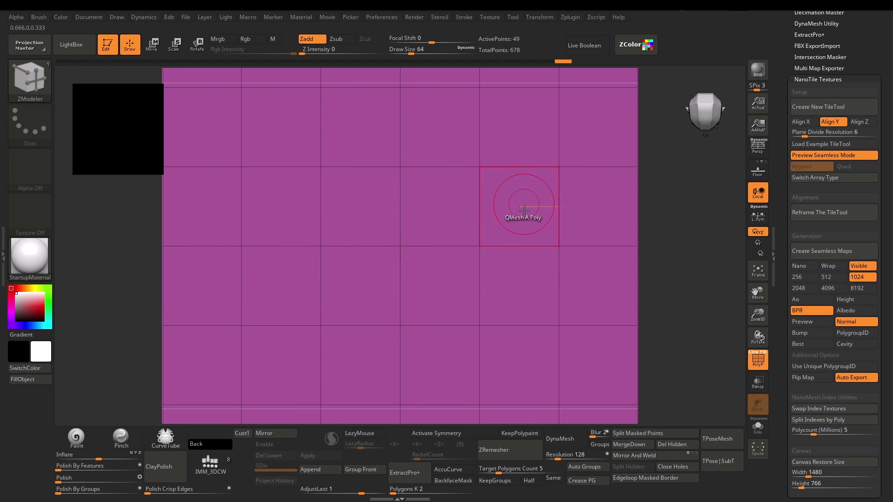
Step: Insert the ring stitch NanoMesh on four adjacent polygons of the tile plane with the ZModeler_1 brush
left_click(117, 17)
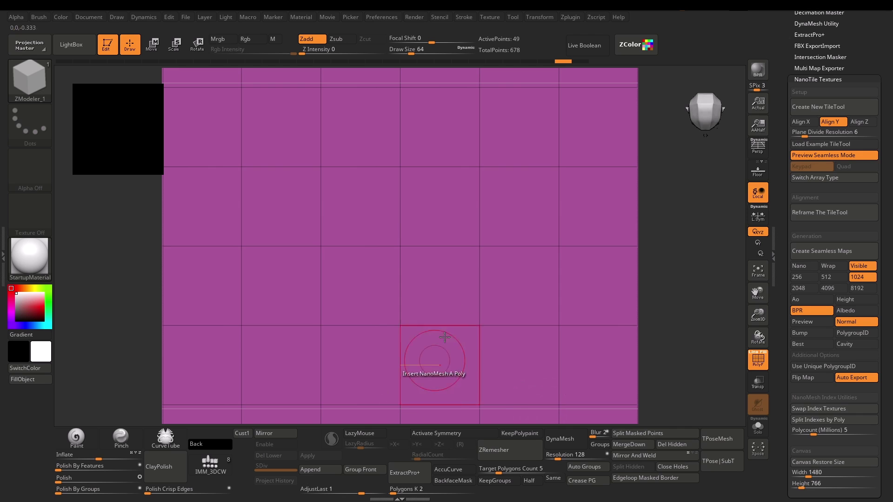
left_click(365, 195)
left_click_drag(388, 221, 535, 242)
left_click_drag(520, 210, 603, 246)
left_click_drag(600, 218, 672, 266)
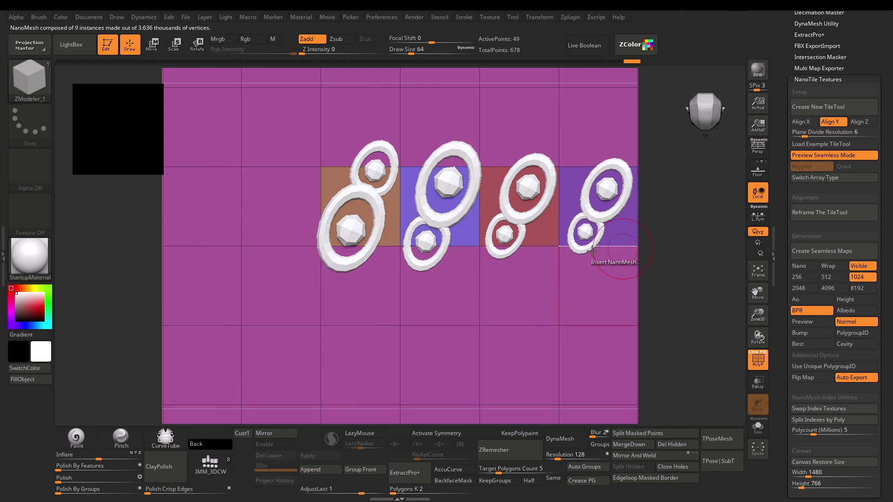
Step: Insert the ring stitch NanoMesh on polygons in the row below on the tile plane
left_click_drag(269, 331, 415, 320)
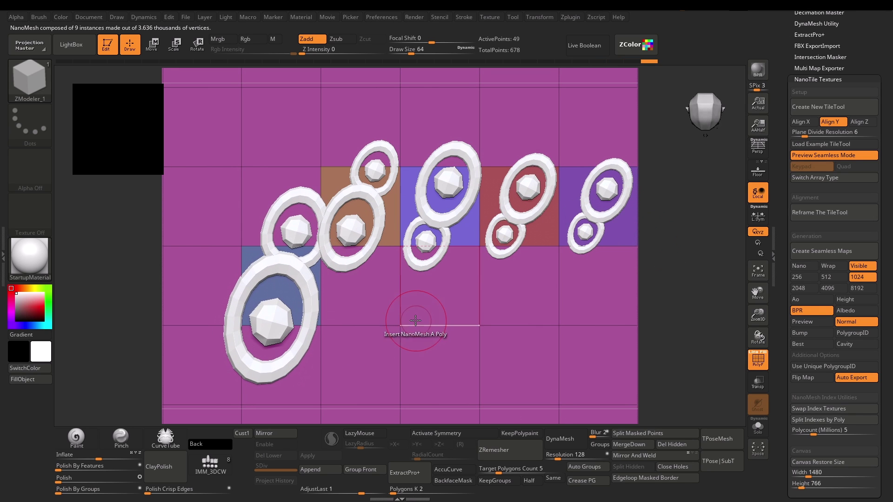
left_click(367, 308)
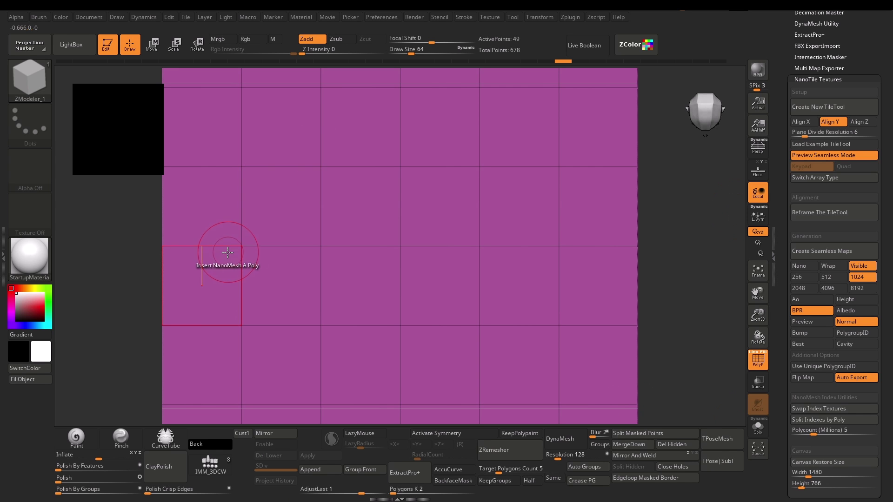
Step: Mark the two outer polygon columns on each side of the tile plane as a temporary polygroup with the ZModeler brush
key("b")
left_click(509, 441)
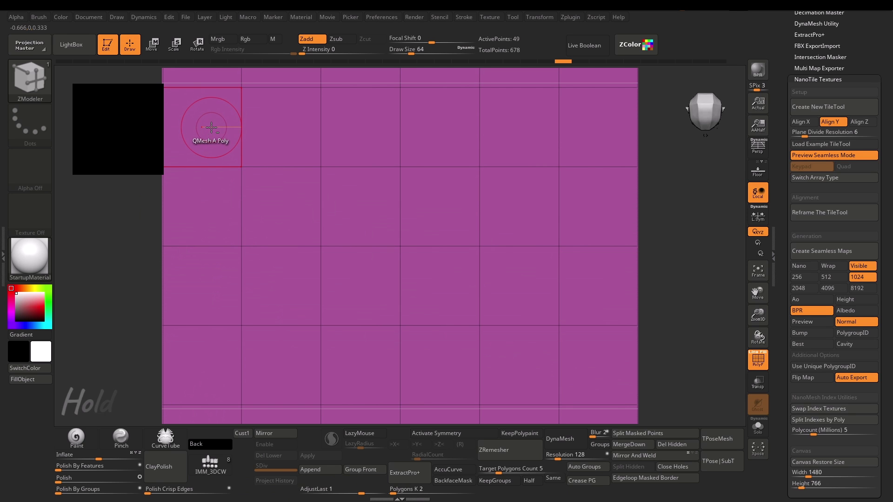
mouse_move(211, 176)
left_mouse_down()
mouse_move(275, 209)
mouse_move(253, 279)
mouse_move(201, 343)
mouse_move(204, 412)
left_mouse_up()
mouse_move(630, 72)
left_mouse_down()
mouse_move(514, 99)
mouse_move(598, 359)
mouse_move(599, 414)
left_mouse_up()
Step: Insert the braided NanoMesh from ZModeler_2 on the marked outer columns and the ring stitch NanoMesh on the two middle columns
key("b")
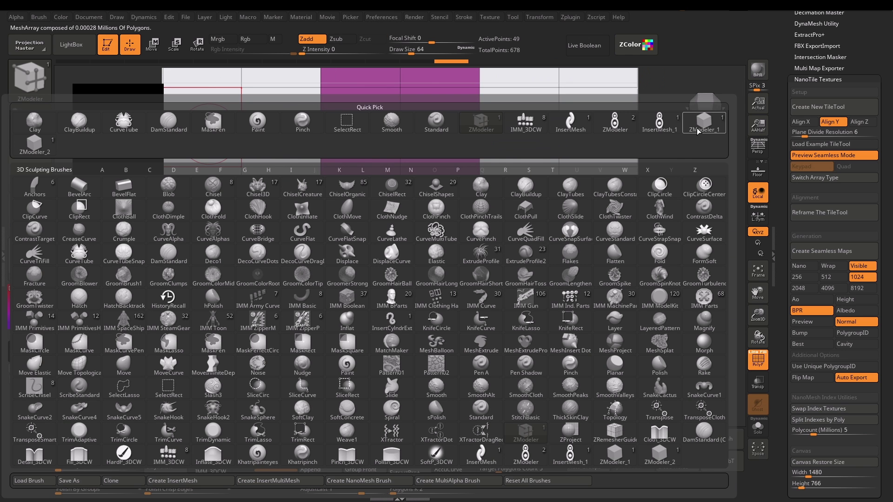
left_click(35, 145)
left_click_drag(200, 129, 298, 130)
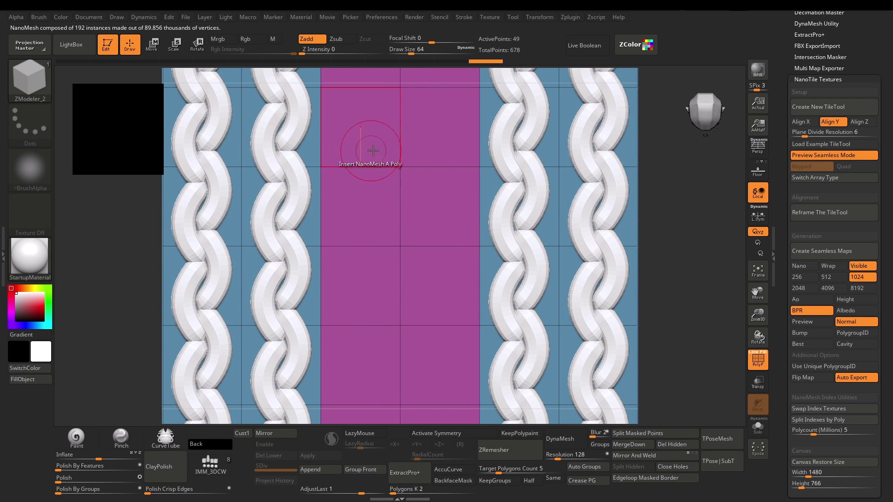
left_click_drag(373, 150, 439, 133)
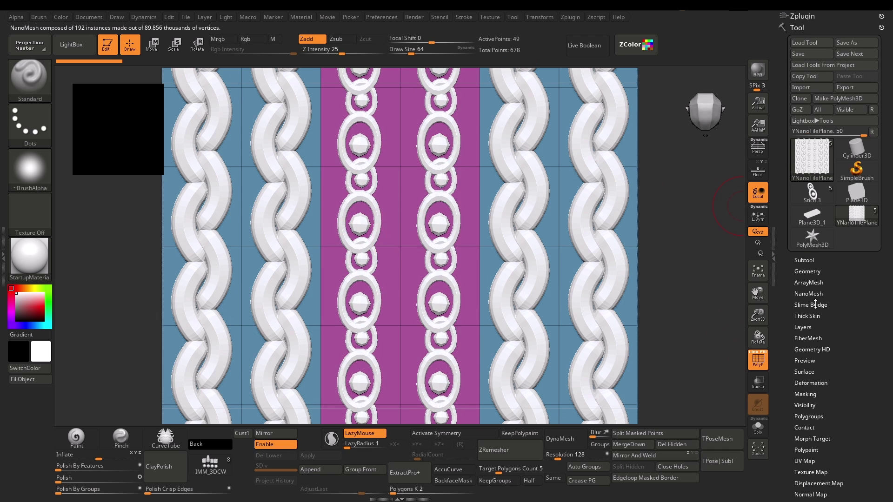
Step: Set the ring stitch NanoMesh size to about 0.596 and increase its tiling per polygon
left_click(822, 291)
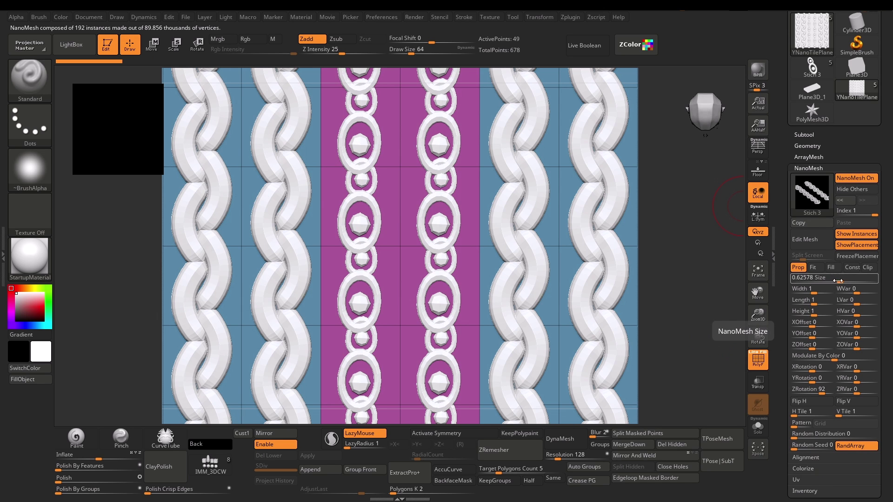
left_click_drag(837, 281, 840, 284)
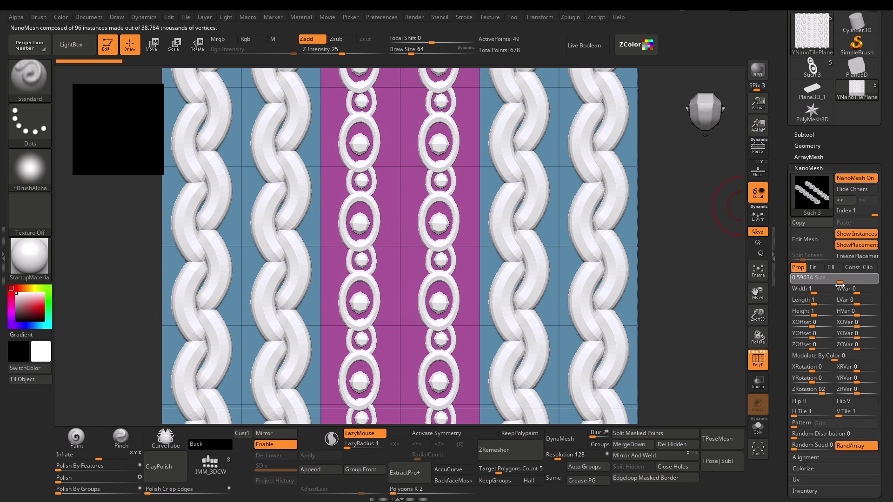
left_click_drag(801, 413, 845, 413)
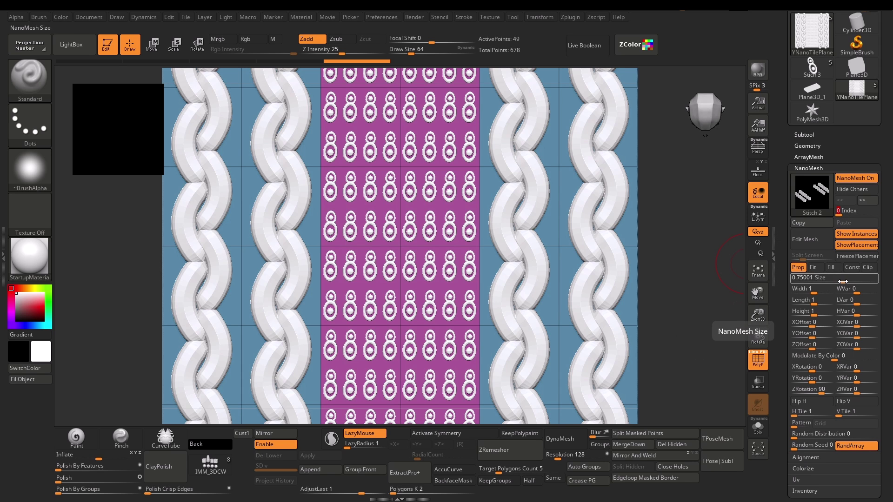
Step: Set the braided NanoMesh at index 0 to H Tile 5, V Tile 6 and size 0.92133
mouse_move(843, 282)
left_mouse_down()
mouse_move(832, 281)
mouse_move(839, 281)
left_mouse_up()
left_click_drag(793, 414, 840, 413)
left_click_drag(840, 282, 844, 289)
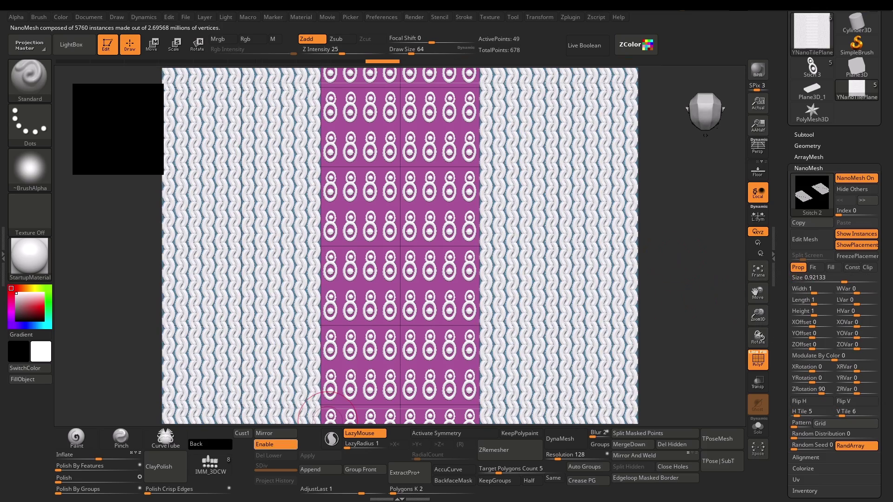
Step: Adjust the ring stitch NanoMesh's tiling, size and length so dense overlapping rings fill the two middle columns
left_click(867, 200)
left_click_drag(841, 413, 795, 413)
left_click_drag(840, 282, 849, 284)
left_click_drag(814, 304, 812, 311)
Step: Configure NanoTile Textures to generate only the Height map, with BPR and Normal turned off
left_click_drag(888, 296, 892, 412)
scroll(891, 412, "down", 1)
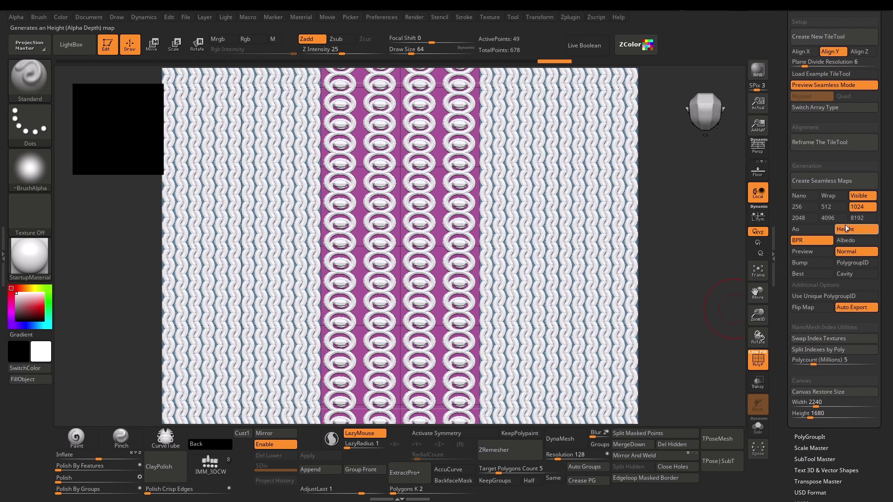
left_click(825, 239)
left_click(840, 251)
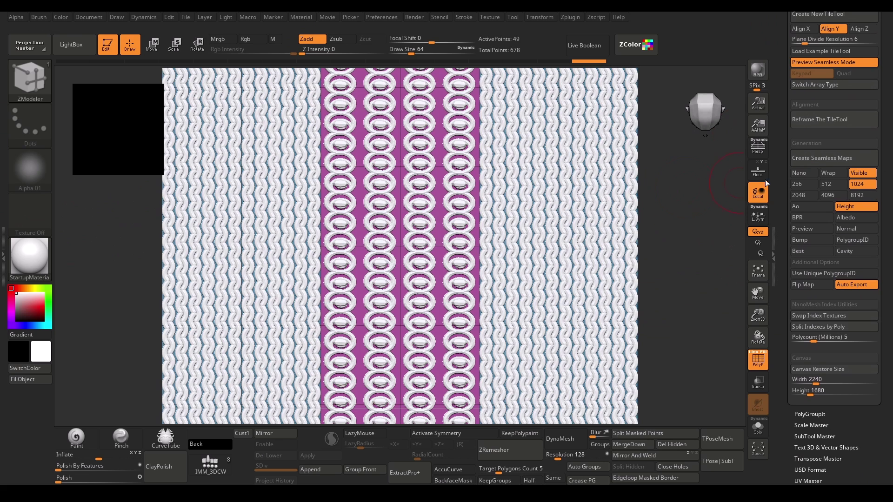
Step: Create the seamless map and save it to the Desktop as a PSD with the prefix Height 2
left_click(833, 159)
left_click(380, 146)
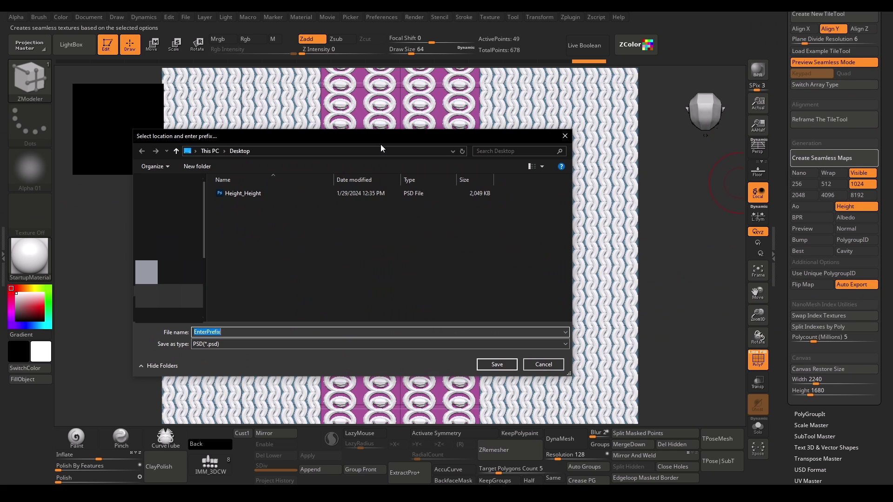
type("Height 2")
key("Return")
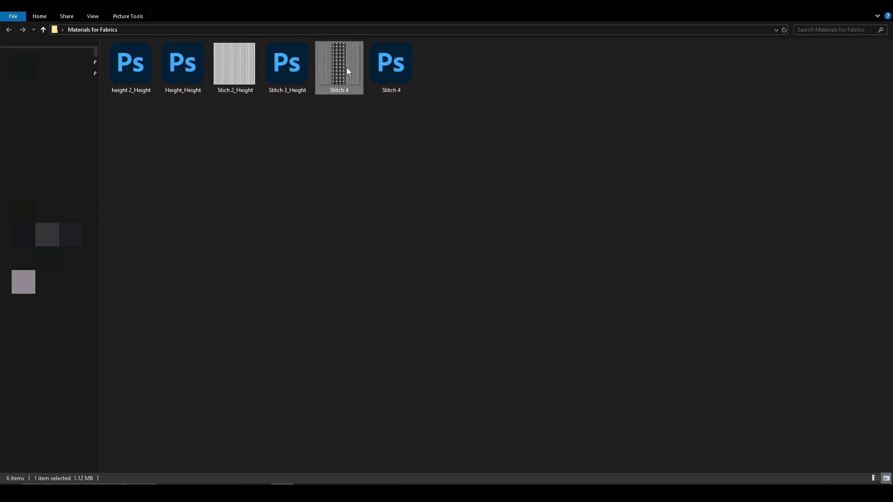
Step: Open the Stitch 4 image in the Materials for Fabrics folder to inspect the knit height map, and close it
double_click(347, 69)
key("alt+F4")
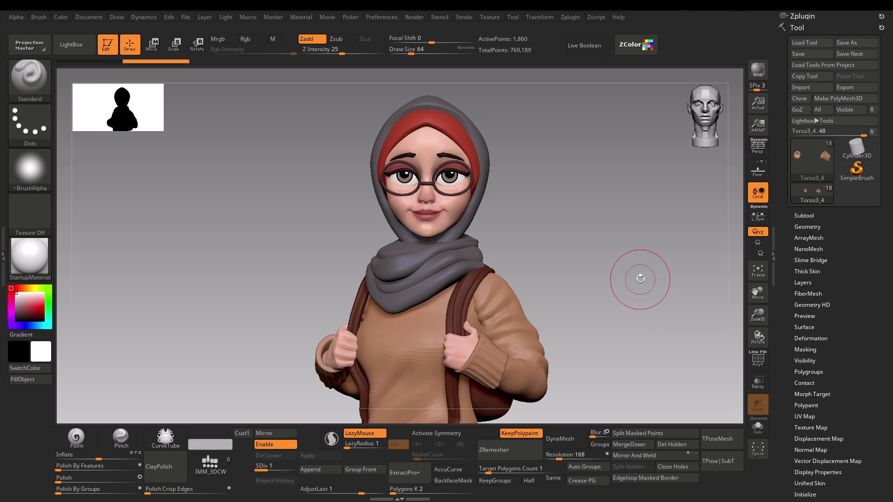
Step: Isolate the character's torso subtool and check its UV layout with Morph UV, returning to the 3D shape
mouse_move(640, 279)
left_mouse_down("alt")
mouse_move(646, 306)
mouse_move(666, 299)
mouse_move(669, 257)
mouse_move(651, 276)
left_mouse_up("alt")
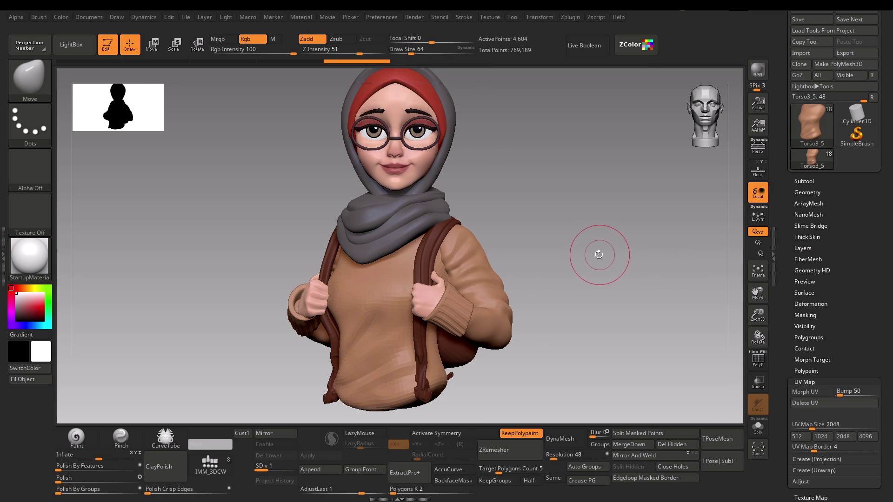
key("alt+s")
left_click_drag(557, 238, 568, 250)
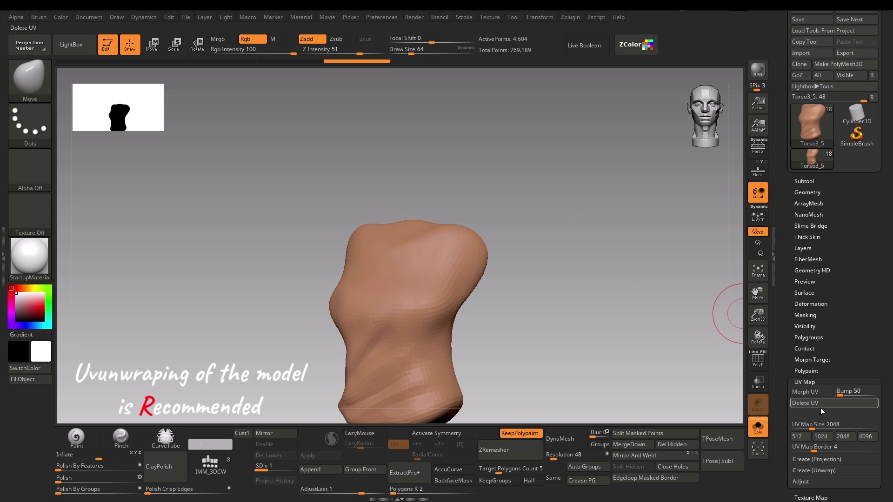
left_click(804, 392)
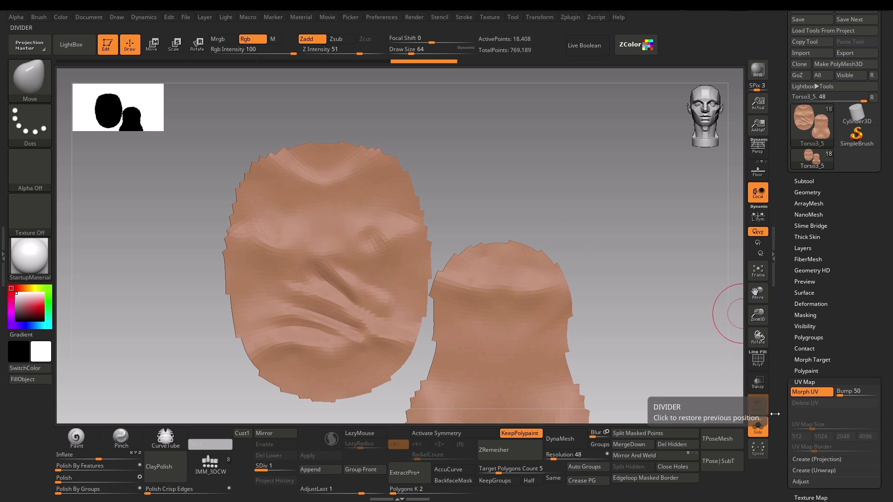
left_click(800, 392)
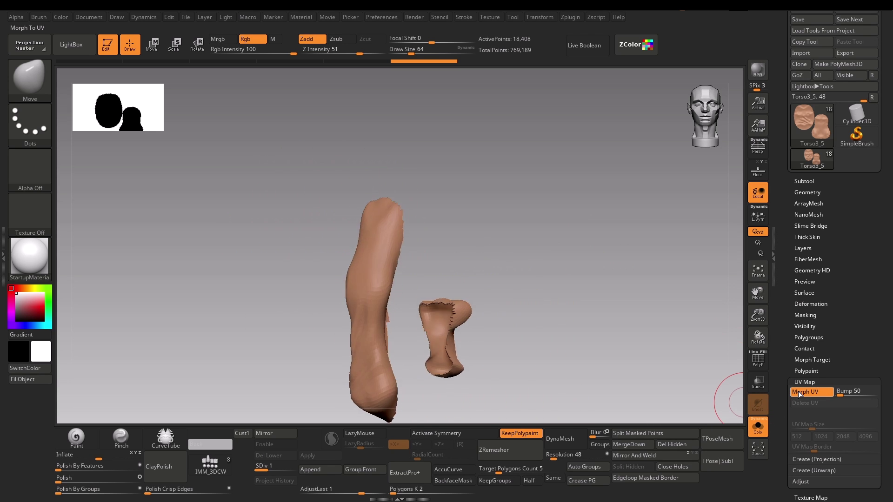
Step: Open the UV Master plugin settings for the torso
scroll(849, 54, "up", 1)
left_click(813, 13)
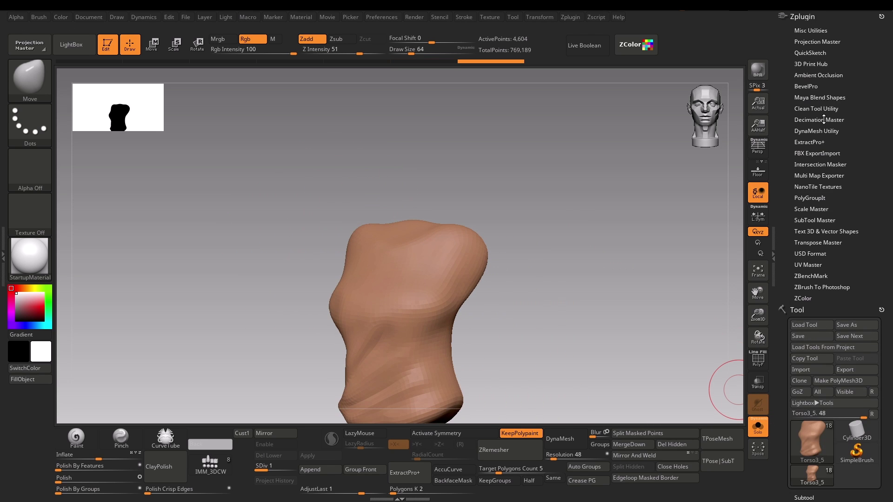
left_click(817, 263)
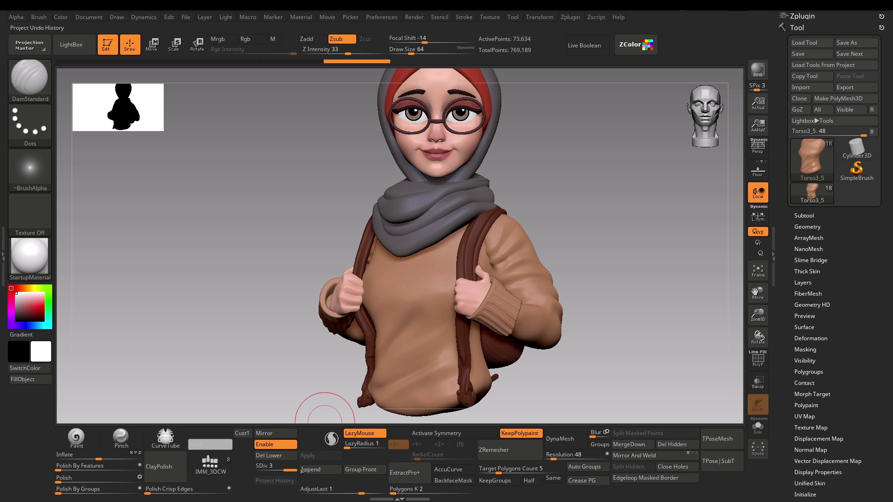
Step: Add surface noise to the sweater torso, load the ring-and-braid knit height map as its alpha and map it by UV
left_click_drag(578, 235, 492, 286)
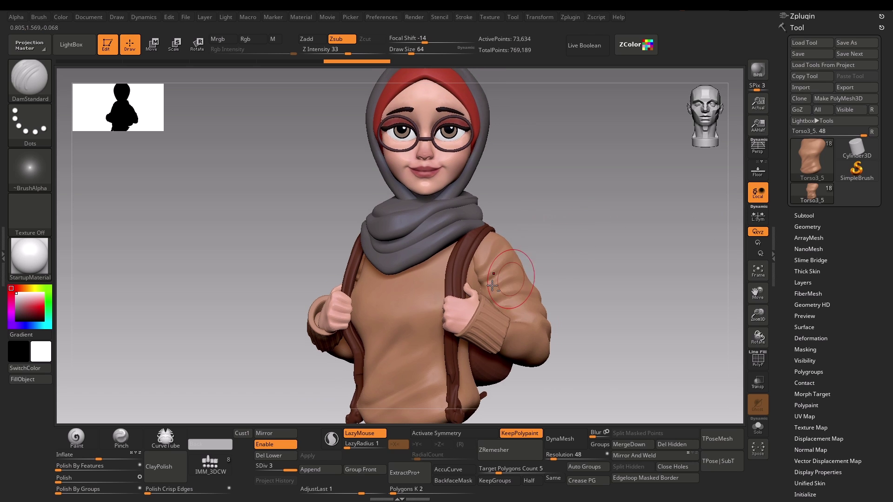
left_click(409, 319, "alt")
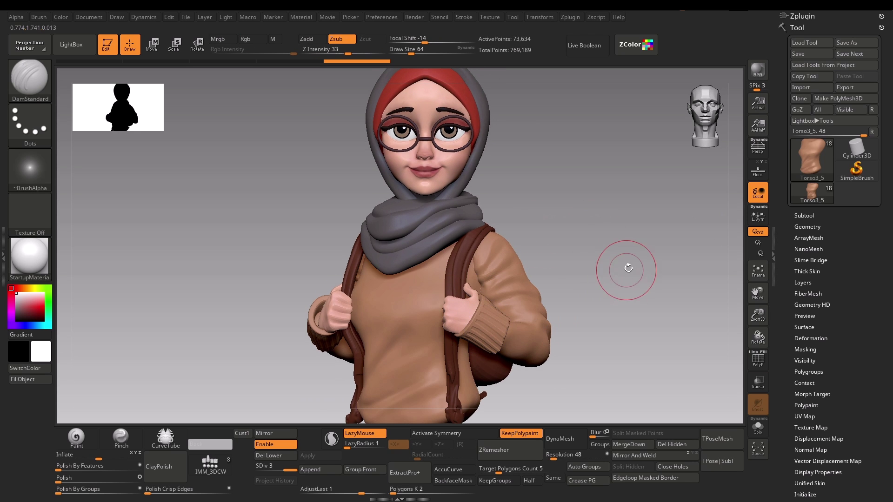
left_click_drag(628, 268, 617, 249)
left_click_drag(562, 185, 631, 215)
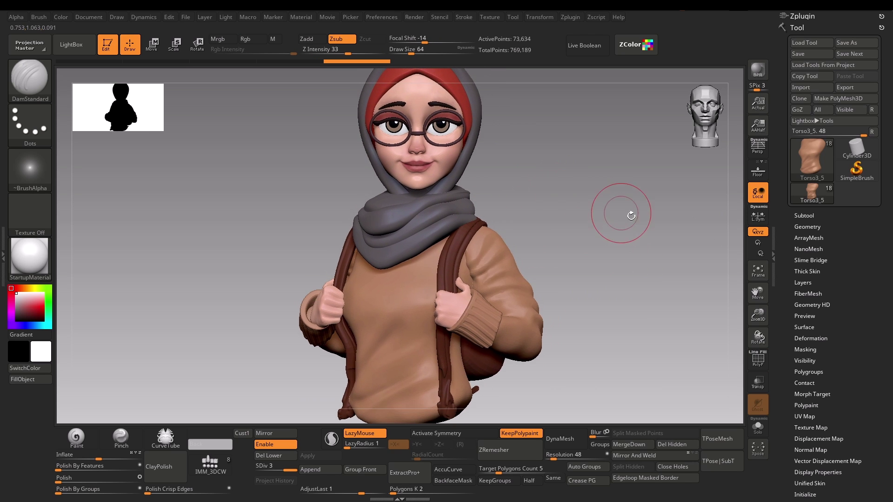
left_click(805, 327)
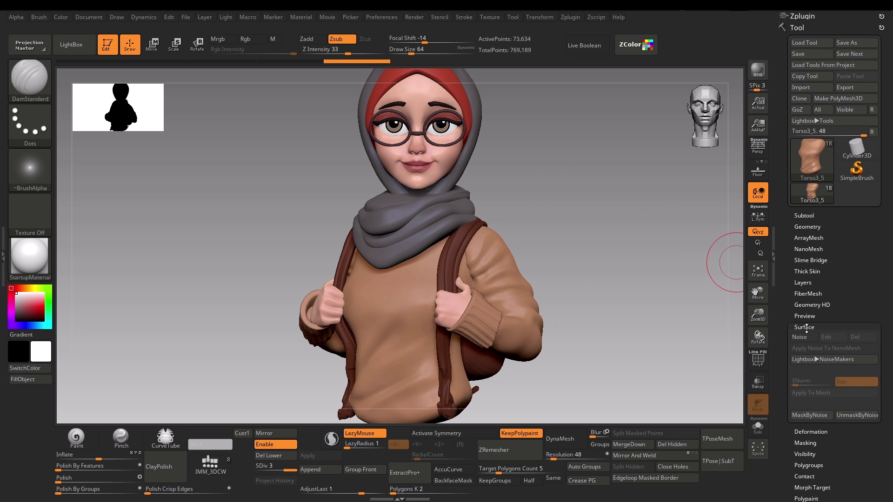
left_click(800, 337)
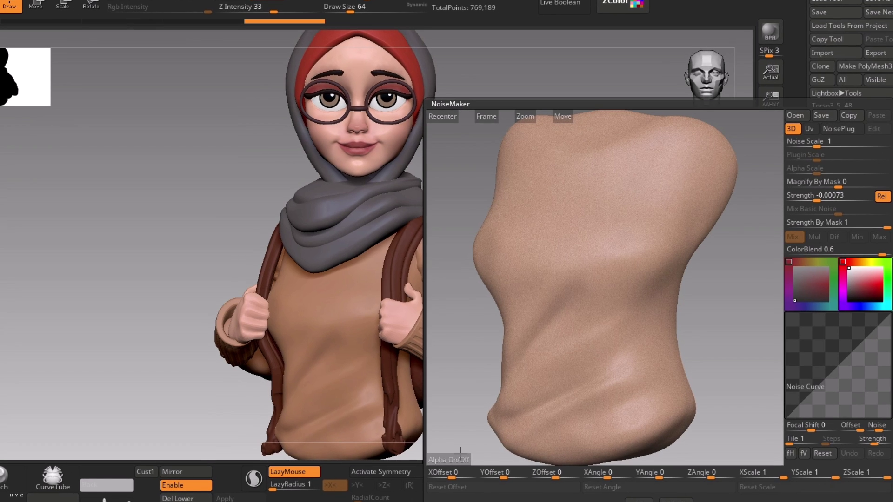
left_click(460, 454)
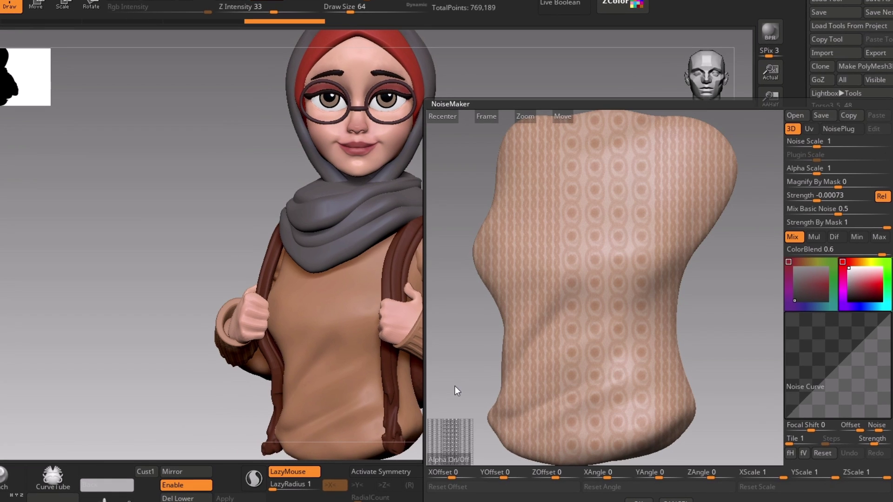
left_click(809, 129)
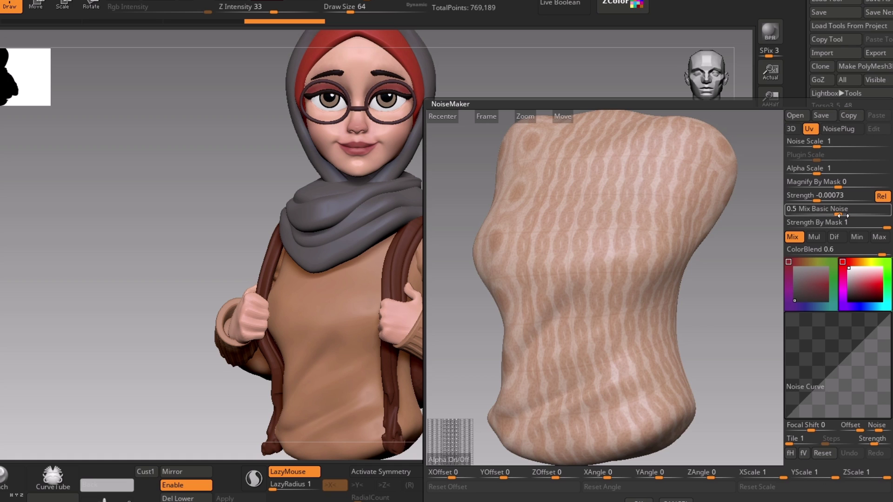
Step: Set the torso noise to Mix Basic Noise 0, Alpha Scale 0.28963 and Strength 0.10888, tint it brown and accept
left_click_drag(839, 215, 786, 215)
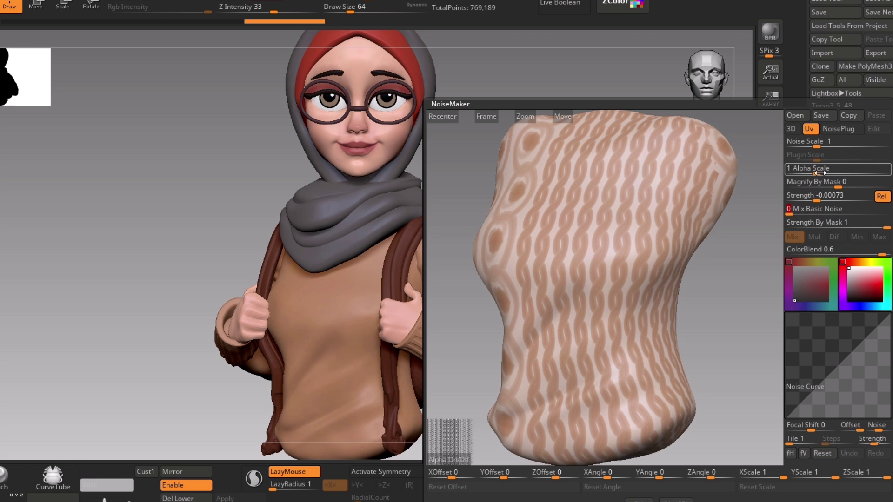
left_click_drag(824, 177, 859, 204)
left_click(881, 285)
left_click_drag(855, 262, 858, 263)
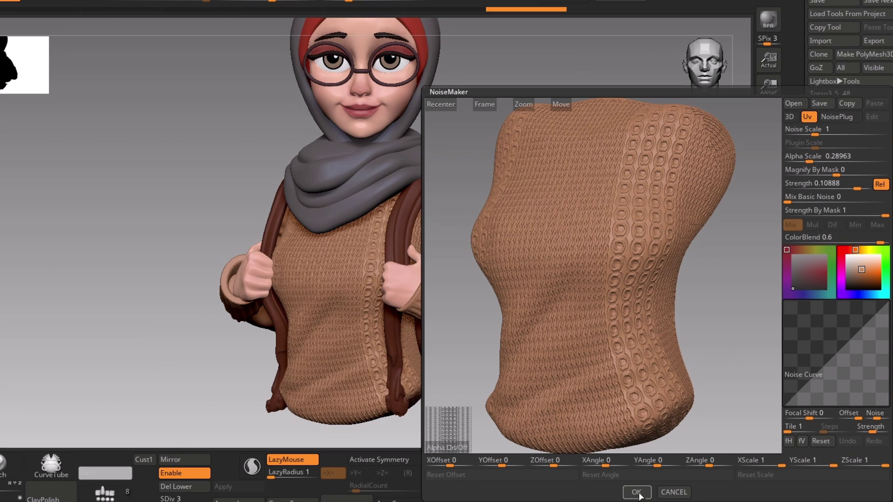
left_click(637, 493)
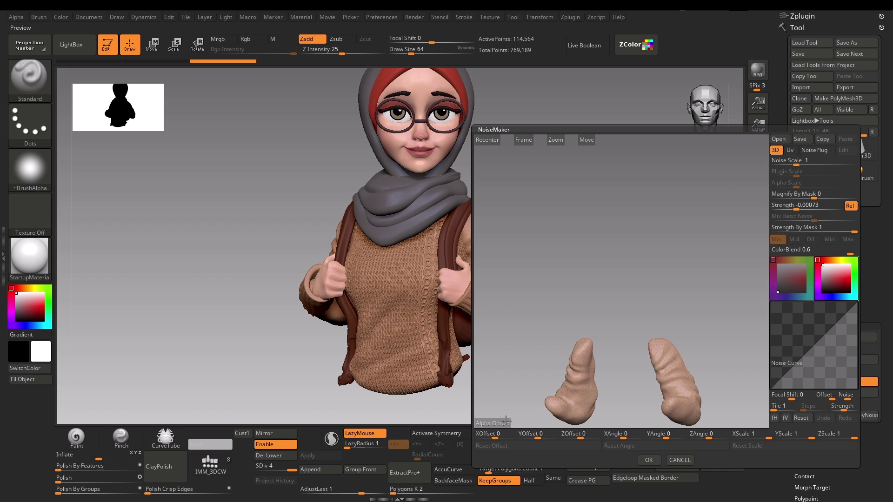
Step: Give the sleeves UV-mapped noise with the braided height map, Alpha Scale 0.41953, a brown tint and a higher strength
left_click(506, 421)
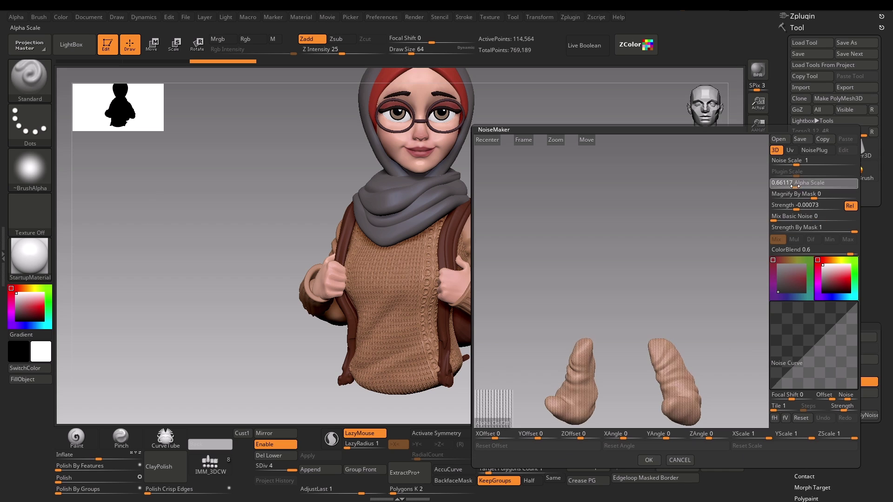
left_click(789, 151)
left_click_drag(797, 185, 788, 185)
left_click(835, 258)
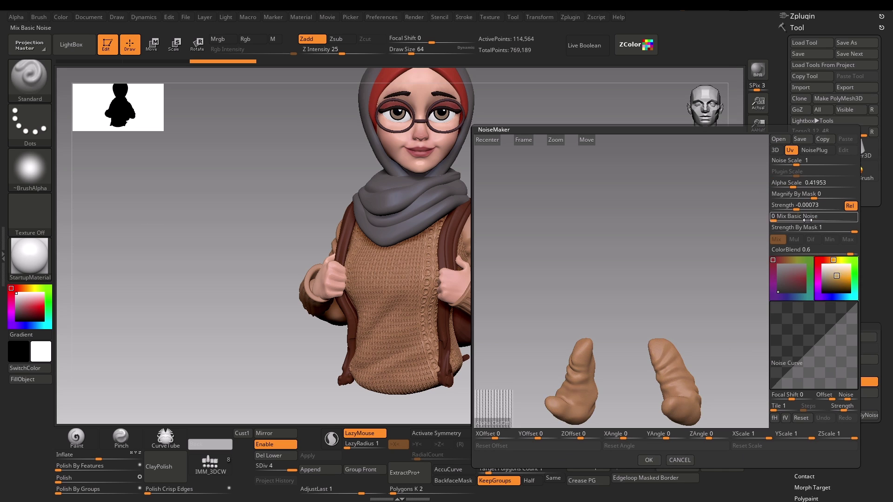
left_click(828, 206)
left_click(524, 139)
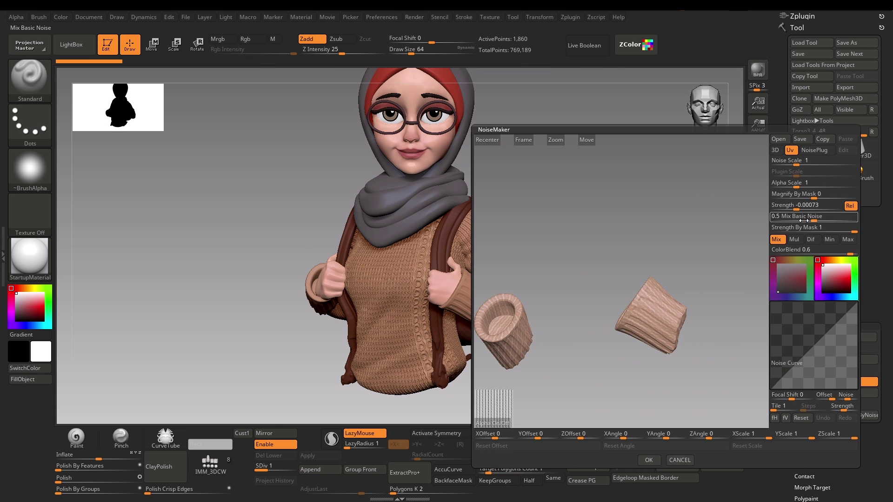
Step: Set the cuffs' braided UV noise to Alpha Scale 0.81795 and Strength 0.02458 with a brown tint
mouse_move(854, 231)
left_mouse_down()
mouse_move(830, 236)
mouse_move(854, 232)
left_mouse_up()
left_click_drag(797, 186, 824, 208)
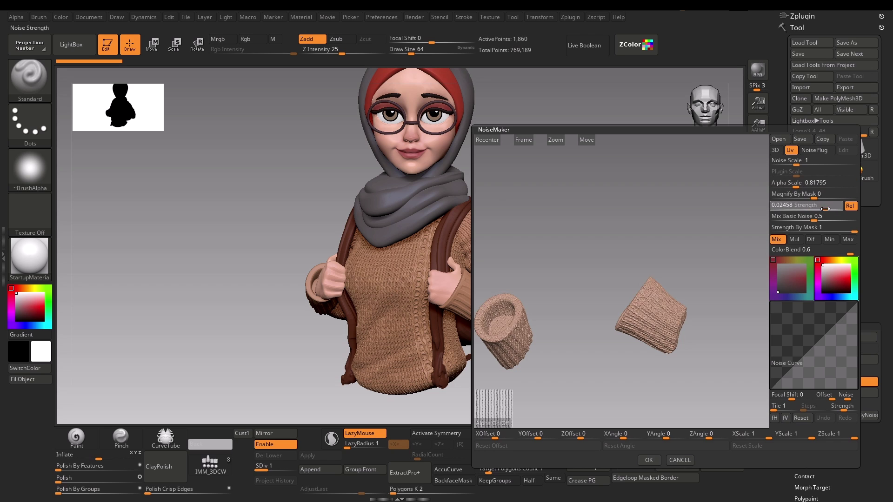
left_click(849, 279)
left_click(826, 261)
left_click(838, 276)
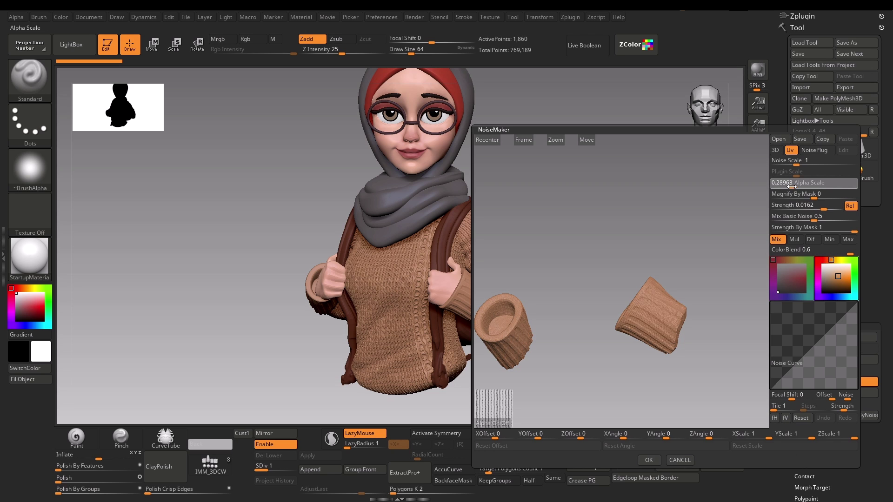
left_click_drag(824, 209, 825, 209)
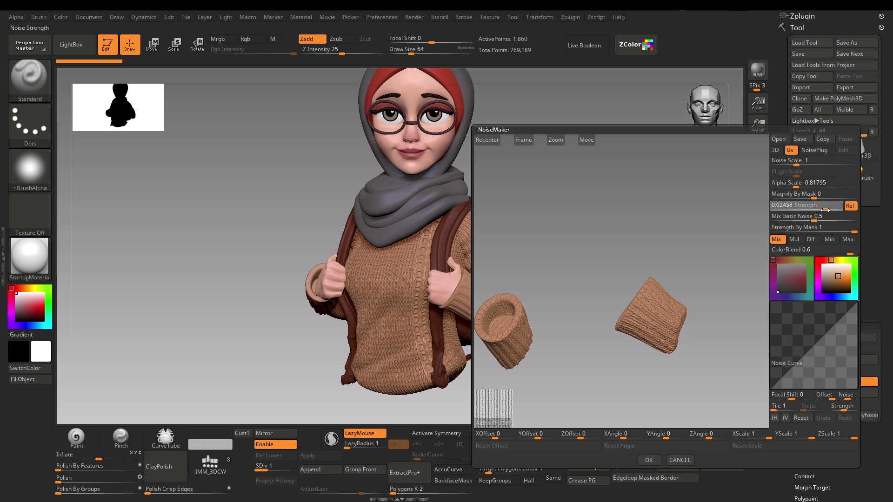
left_click_drag(646, 300, 694, 276)
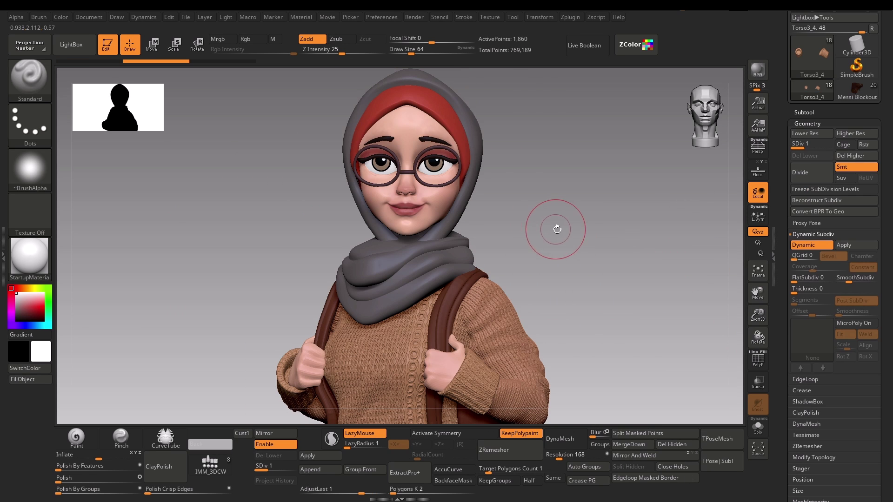
mouse_move(581, 240)
left_mouse_down("alt")
mouse_move(575, 202)
mouse_move(578, 231)
mouse_move(552, 200)
mouse_move(740, 205)
mouse_move(679, 172)
mouse_move(691, 184)
mouse_move(693, 166)
mouse_move(638, 193)
mouse_move(642, 178)
mouse_move(643, 201)
left_mouse_up("alt")
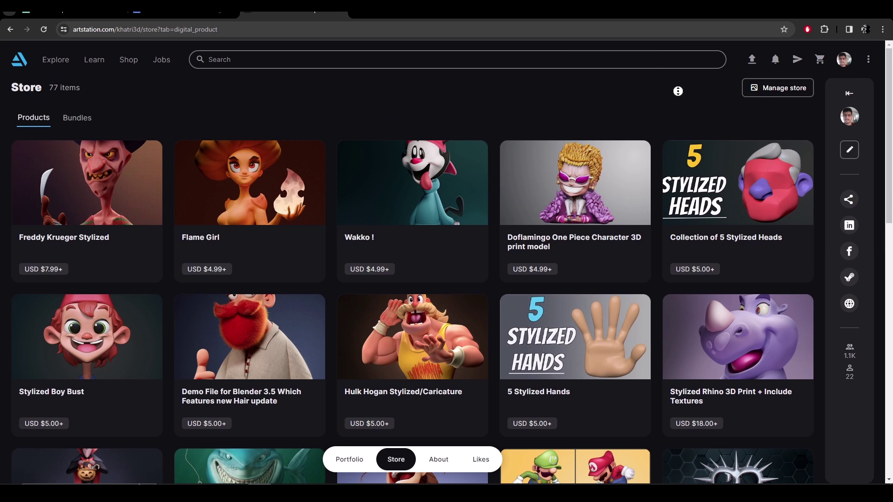
scroll(679, 100, "down", 1)
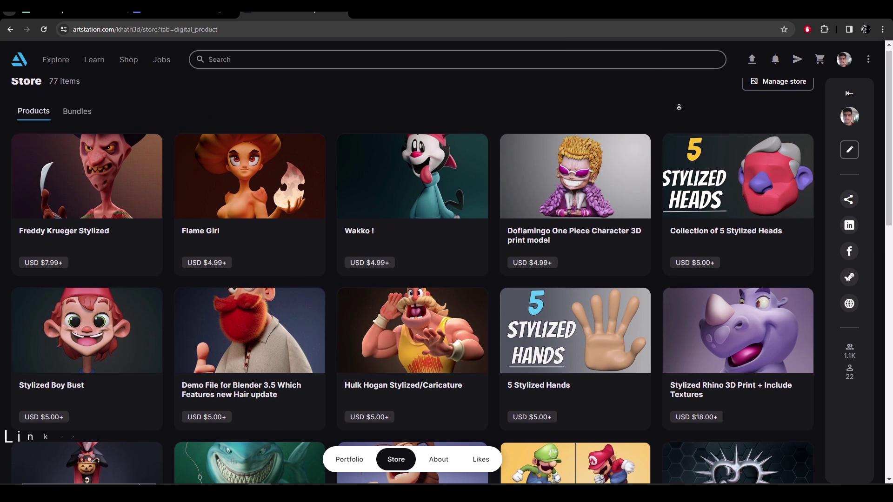